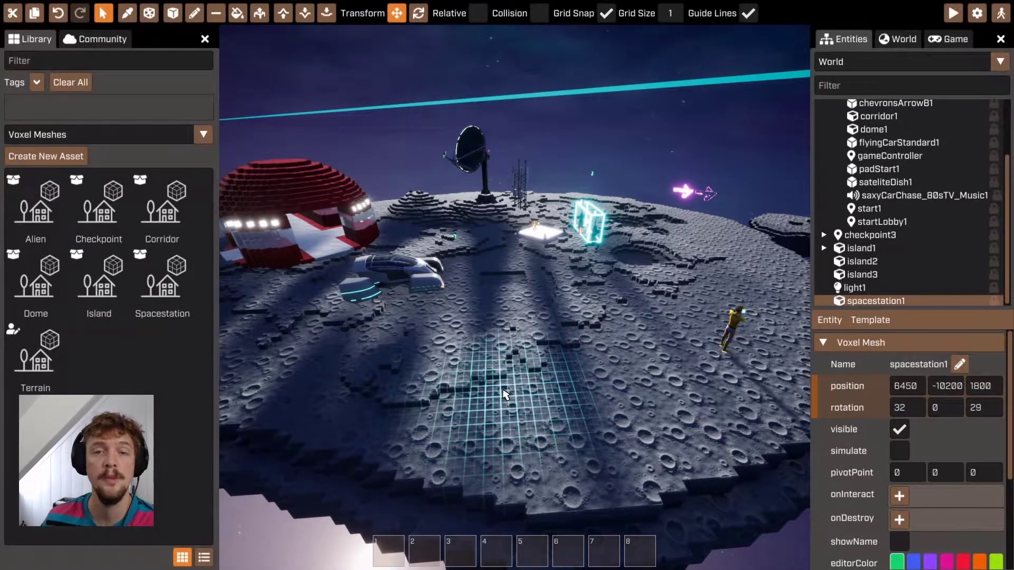
# Select the Terrain mesh and examine the main moon surface, the neighbouring islands, the checkpoints and the space station
pyautogui.moveTo(502, 389)
pyautogui.mouseDown(button='right')
pyautogui.moveTo(548, 373)
pyautogui.moveTo(569, 349)
pyautogui.moveTo(498, 379)
pyautogui.mouseUp(button='right')
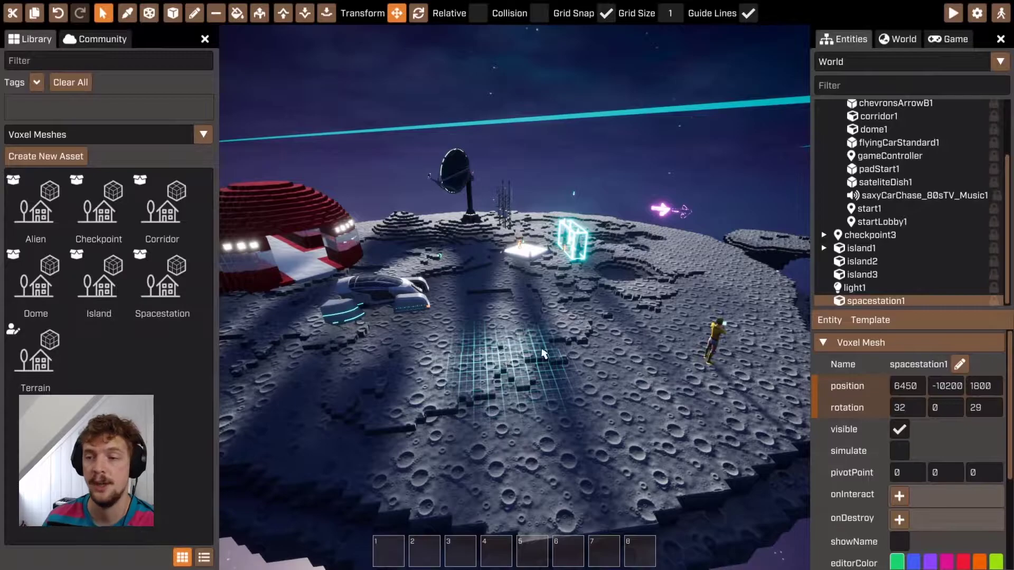
pyautogui.scroll(3, 943, 180)
pyautogui.click(860, 113)
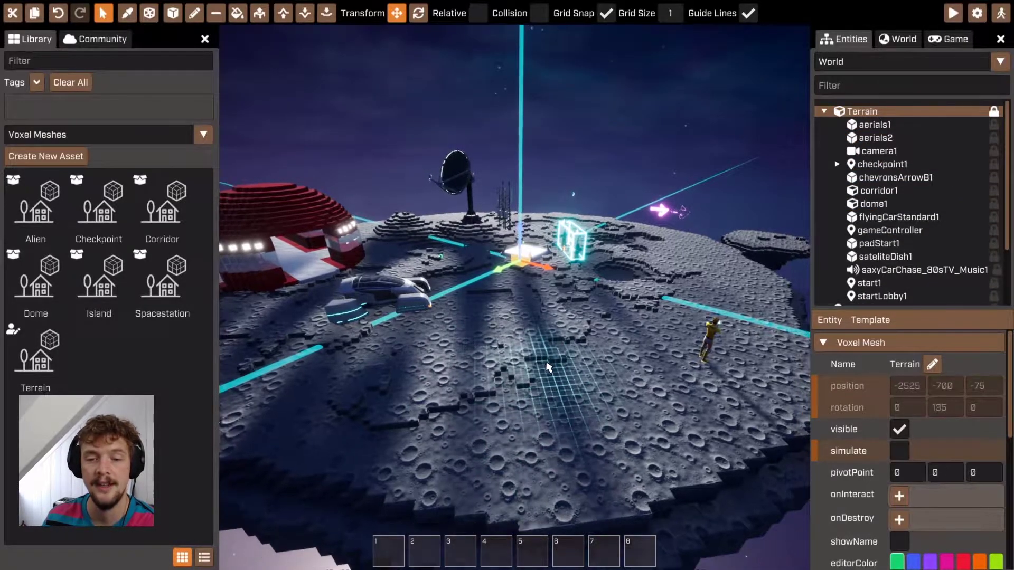
pyautogui.scroll(-4, 548, 367)
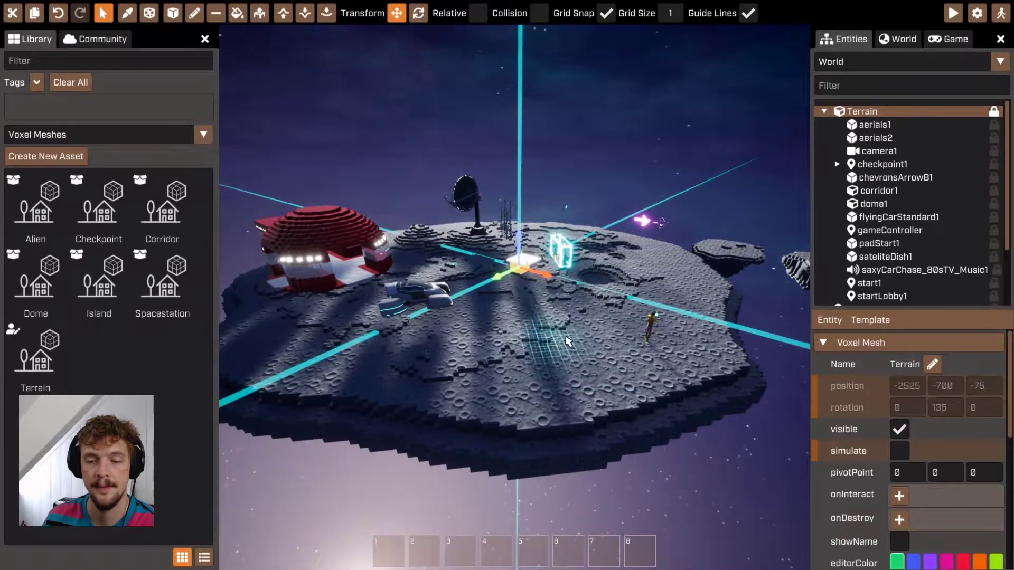
pyautogui.moveTo(589, 339); pyautogui.dragTo(584, 303, button='right')
pyautogui.press('d')
pyautogui.press('d')
pyautogui.moveTo(515, 298)
pyautogui.mouseDown(button='right')
pyautogui.moveTo(489, 296)
pyautogui.moveTo(468, 311)
pyautogui.moveTo(393, 296)
pyautogui.moveTo(634, 291)
pyautogui.moveTo(304, 285)
pyautogui.moveTo(298, 253)
pyautogui.moveTo(563, 317)
pyautogui.moveTo(674, 264)
pyautogui.moveTo(515, 298)
pyautogui.mouseUp(button='right')
pyautogui.press('w')
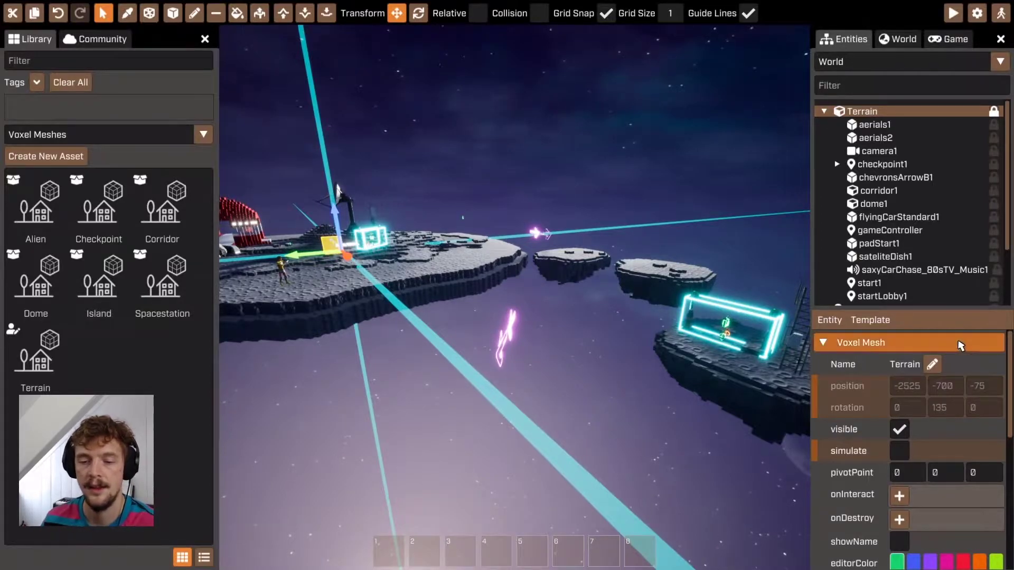
pyautogui.moveTo(753, 391); pyautogui.dragTo(956, 369, button='right')
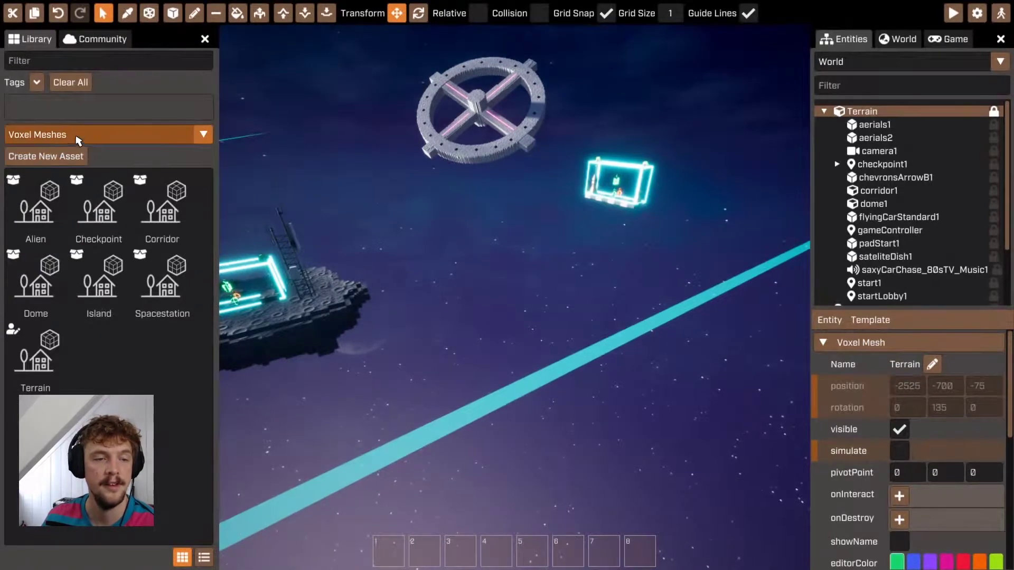
# View the Voxel Meshes assets in the library, both in advanced mode and in the character-mode asset library
pyautogui.click(79, 136)
pyautogui.click(91, 143)
pyautogui.press('Tab')
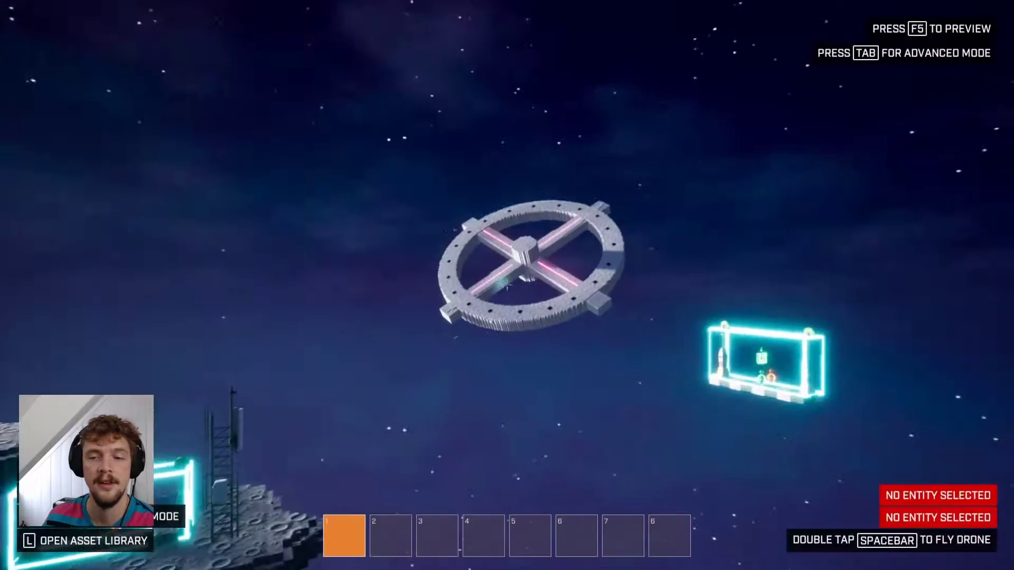
pyautogui.press('l')
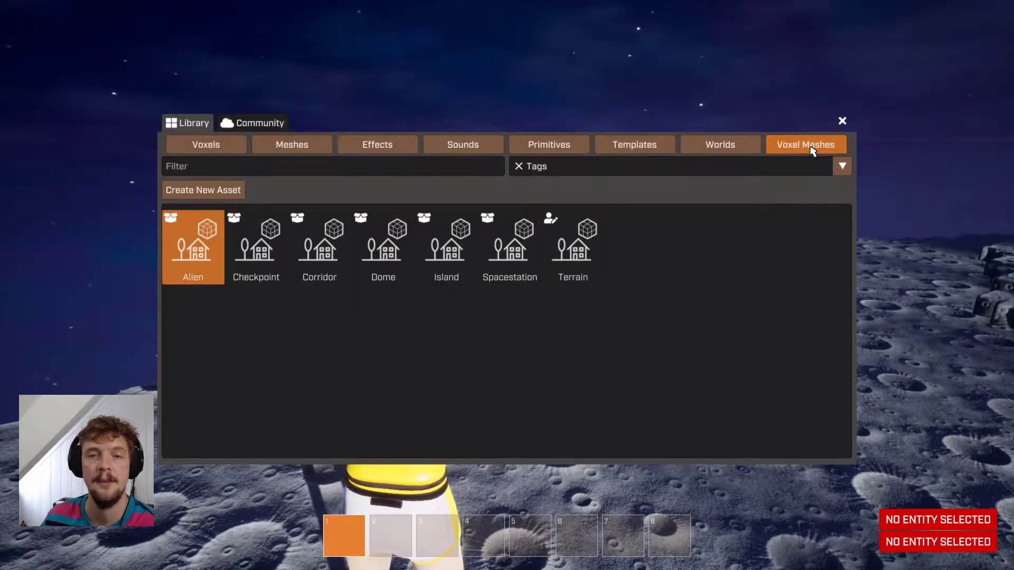
pyautogui.click(843, 121)
pyautogui.press('Tab')
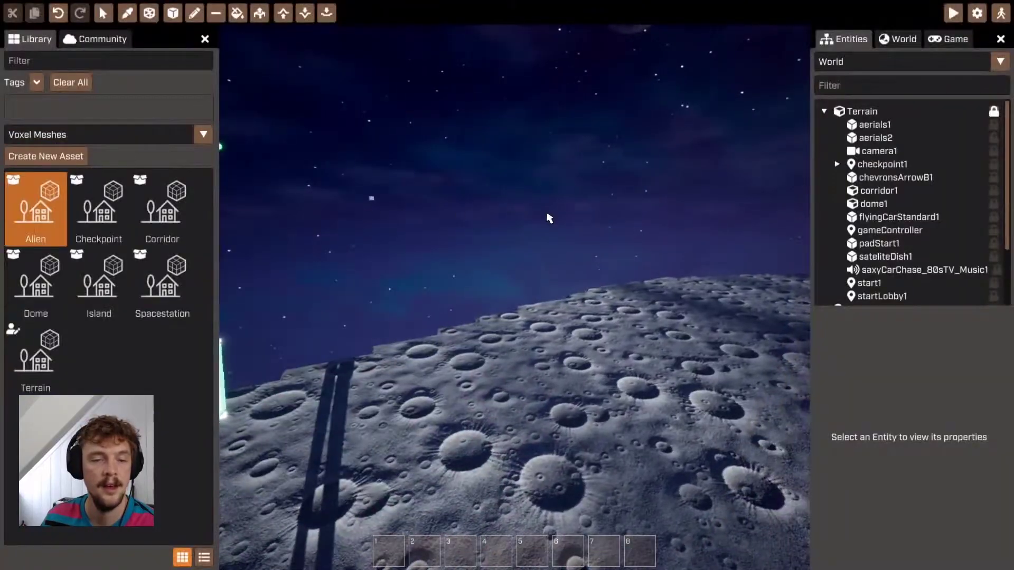
# Create a new voxel mesh asset named FlyingSaucer
pyautogui.press('w')
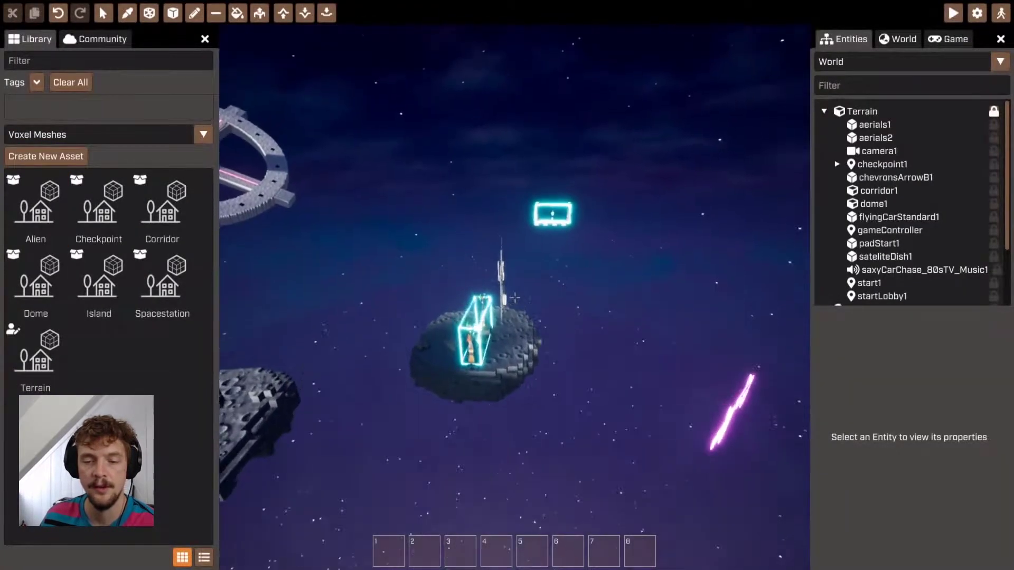
pyautogui.moveTo(515, 298); pyautogui.dragTo(515, 297, button='right')
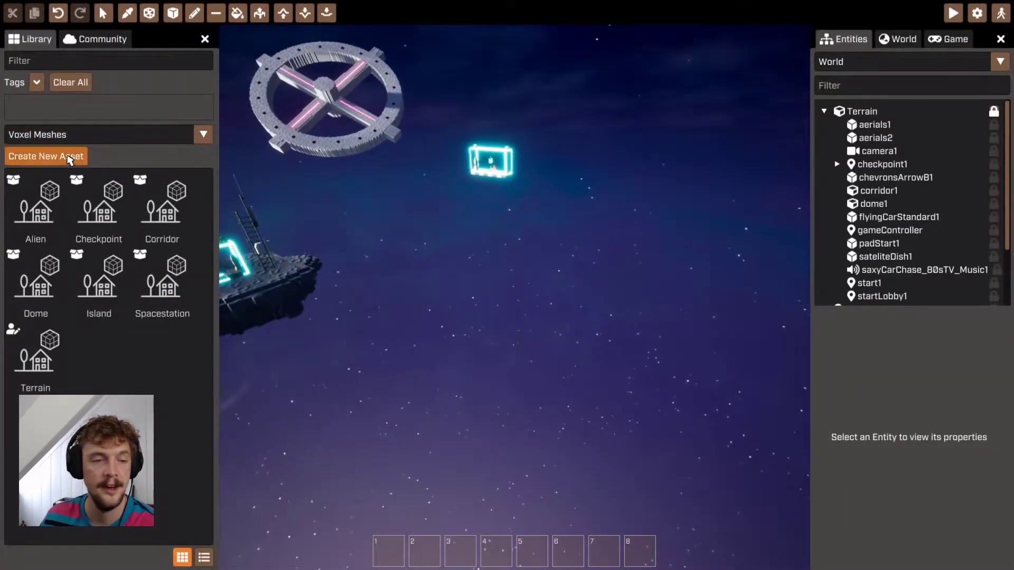
pyautogui.click(66, 160)
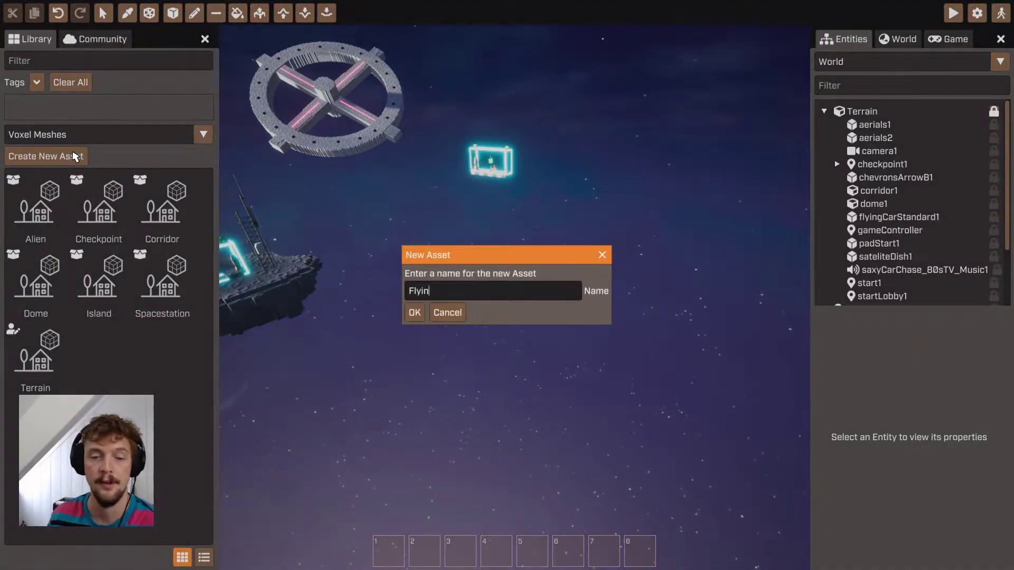
pyautogui.write('FlyingSaucer')
pyautogui.press('Return')
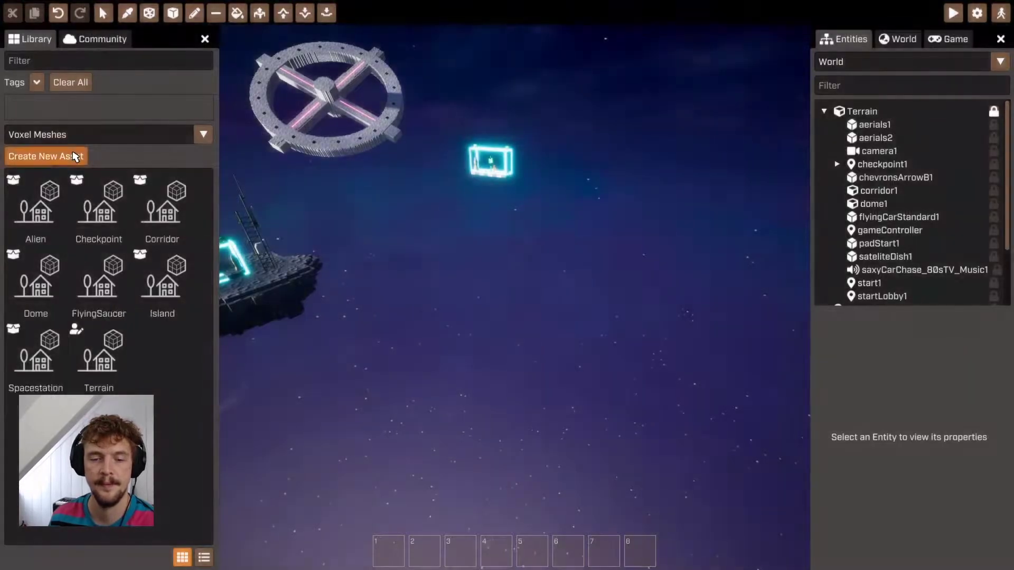
# Place the FlyingSaucer mesh in the empty space near the space station, at about 1825, -1400, -975, and select it
pyautogui.moveTo(502, 363); pyautogui.dragTo(515, 297, button='right')
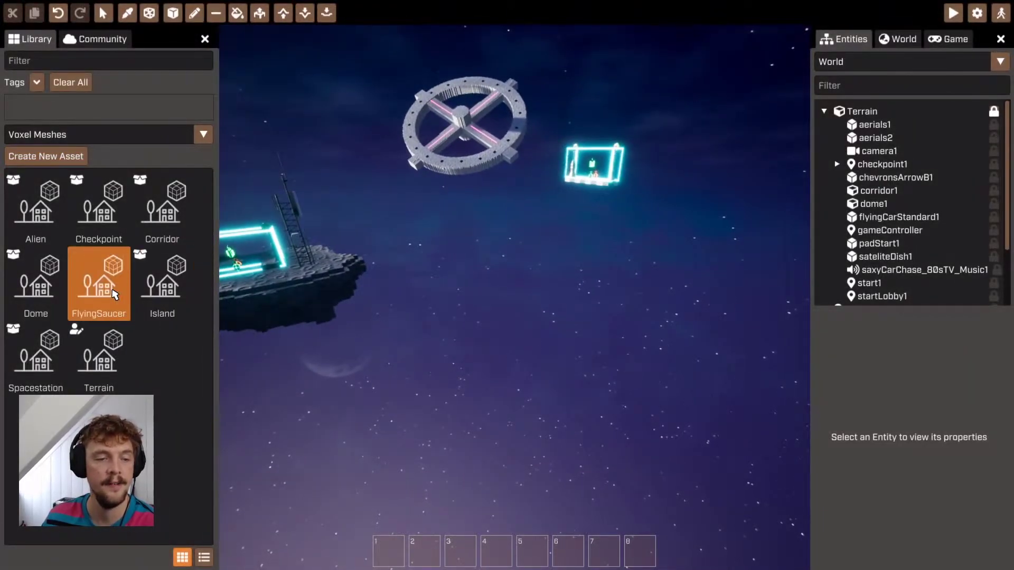
pyautogui.click(36, 282)
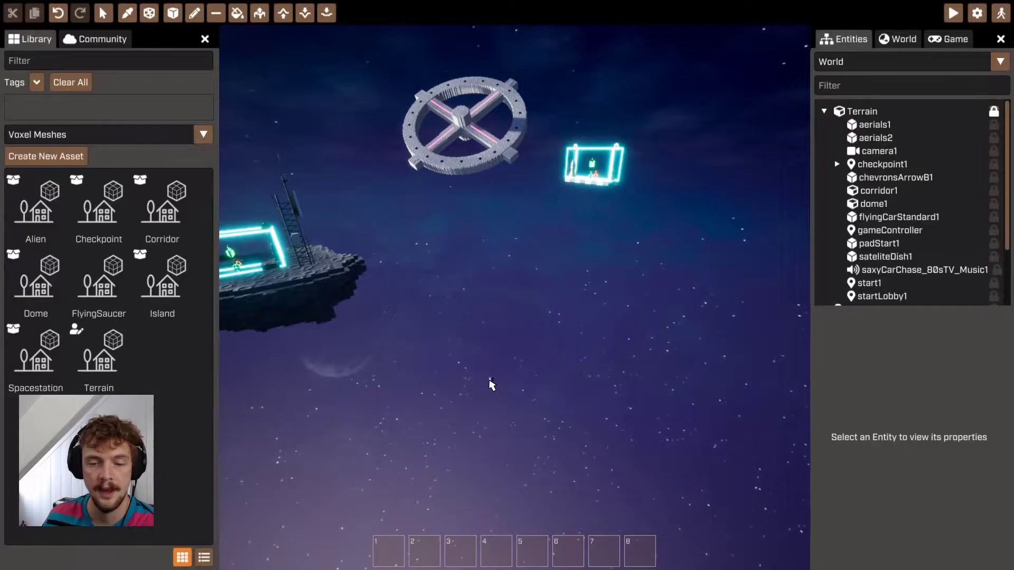
pyautogui.click(529, 392)
pyautogui.click(103, 12)
pyautogui.moveTo(515, 298)
pyautogui.mouseDown(button='right')
pyautogui.moveTo(541, 333)
pyautogui.moveTo(541, 369)
pyautogui.moveTo(602, 346)
pyautogui.moveTo(586, 285)
pyautogui.moveTo(515, 298)
pyautogui.mouseUp(button='right')
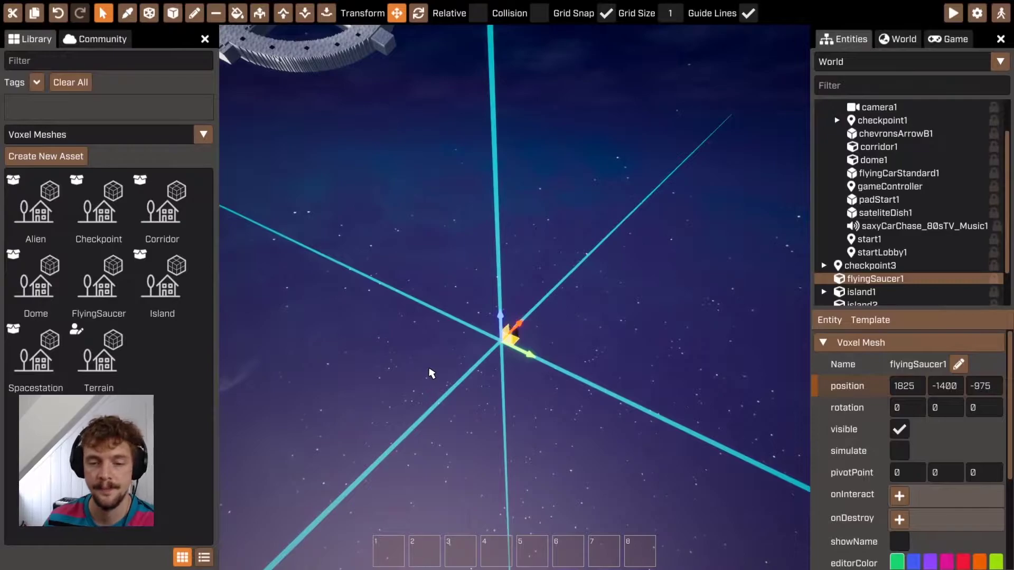
pyautogui.click(580, 332)
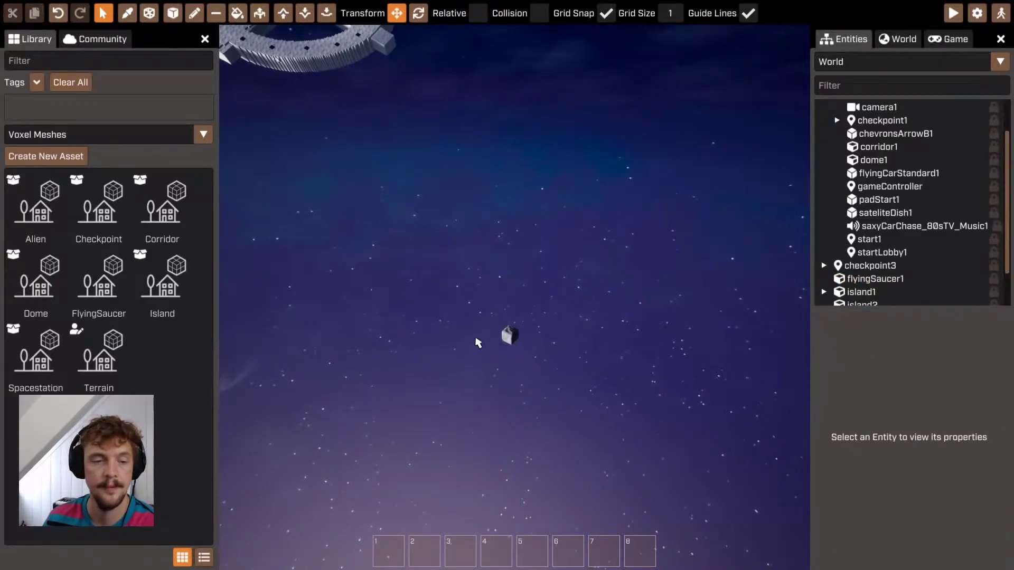
pyautogui.moveTo(623, 308); pyautogui.dragTo(603, 322, button='right')
pyautogui.click(521, 324)
pyautogui.moveTo(668, 328); pyautogui.dragTo(515, 298, button='right')
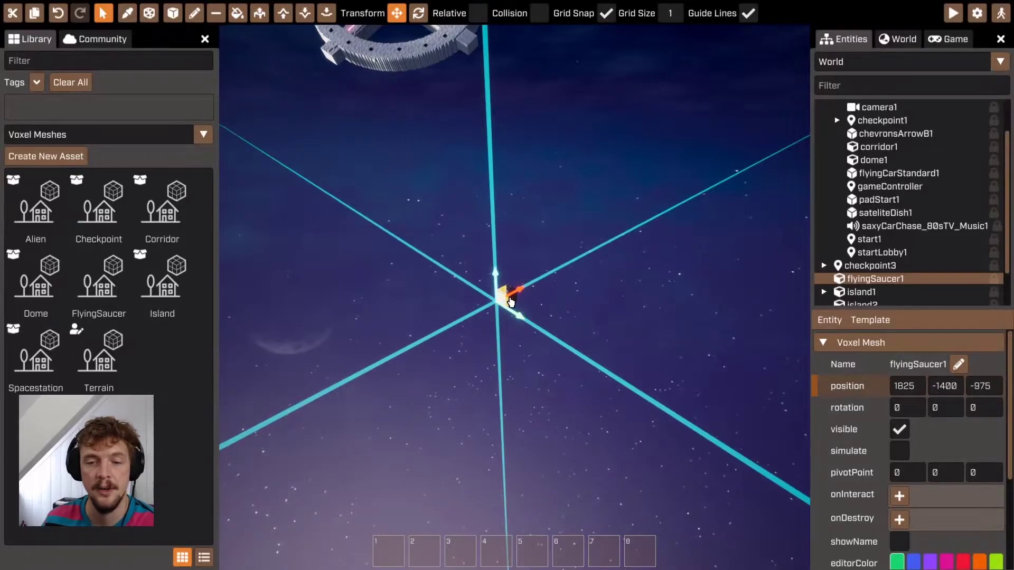
pyautogui.click(174, 15)
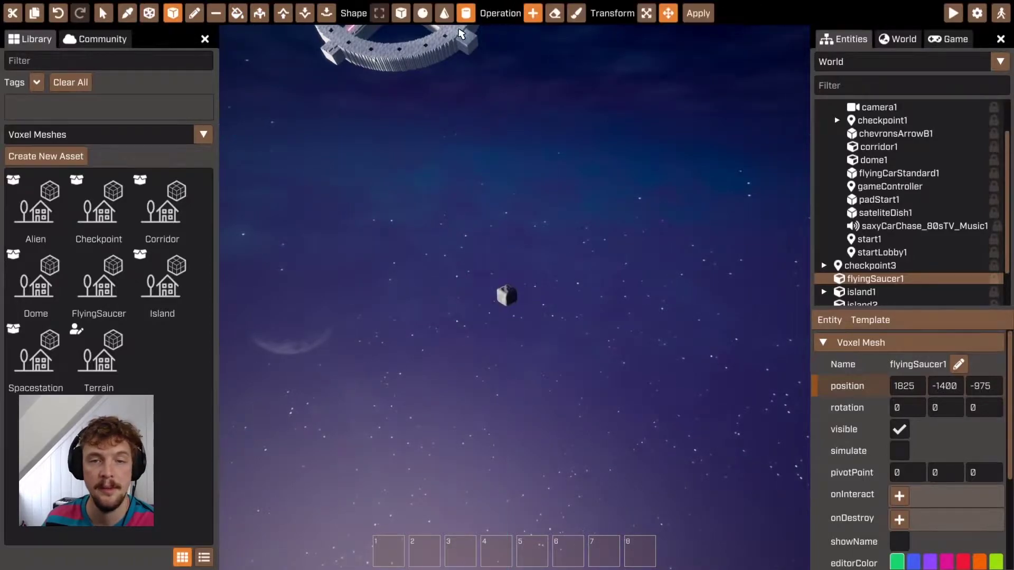
pyautogui.moveTo(508, 293); pyautogui.dragTo(502, 563)
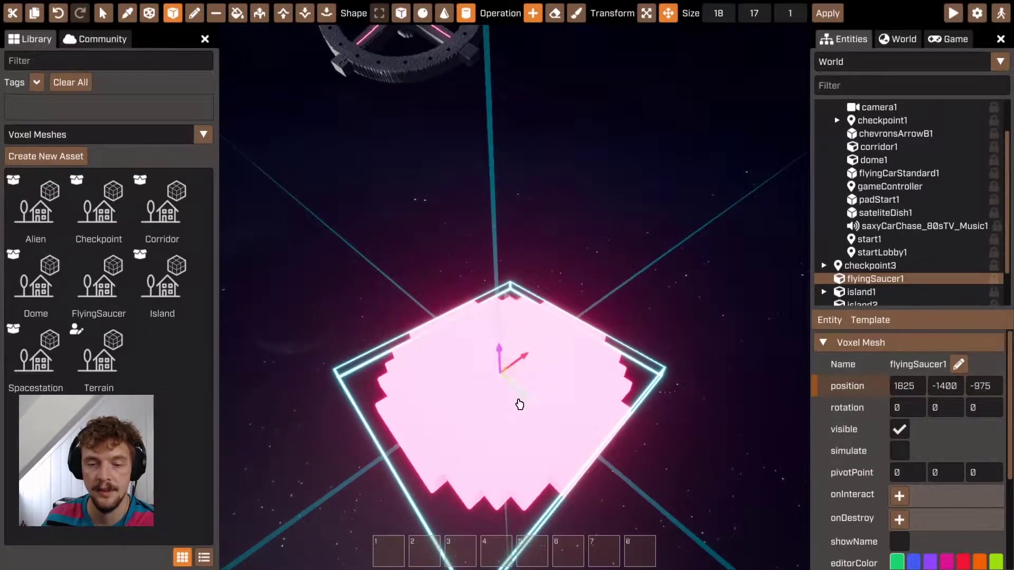
pyautogui.moveTo(520, 403); pyautogui.dragTo(480, 353)
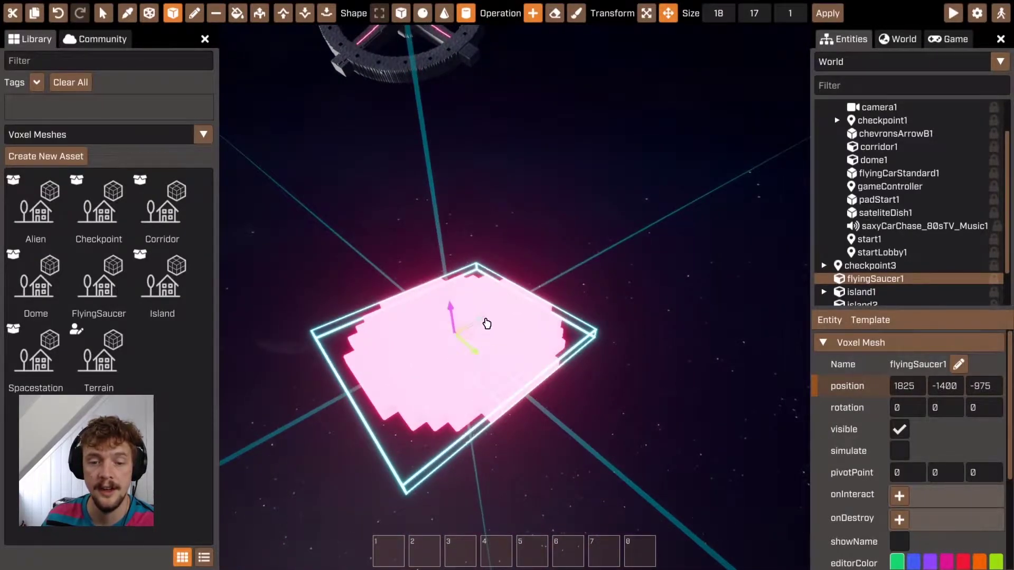
pyautogui.moveTo(486, 324); pyautogui.dragTo(537, 269, button='middle')
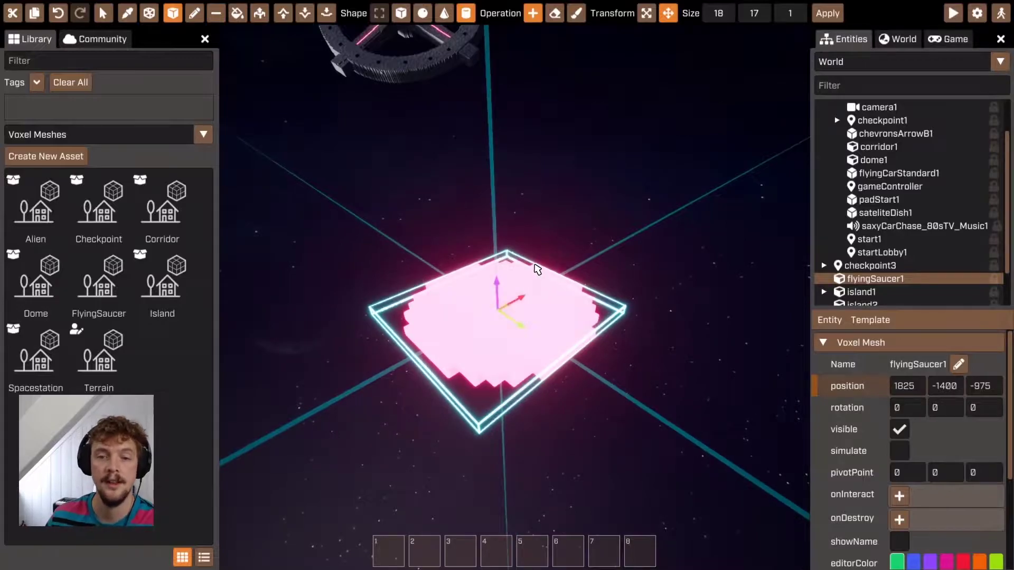
pyautogui.moveTo(551, 281)
pyautogui.mouseDown(button='right')
pyautogui.moveTo(507, 201)
pyautogui.moveTo(571, 116)
pyautogui.moveTo(533, 108)
pyautogui.moveTo(581, 288)
pyautogui.moveTo(556, 285)
pyautogui.mouseUp(button='right')
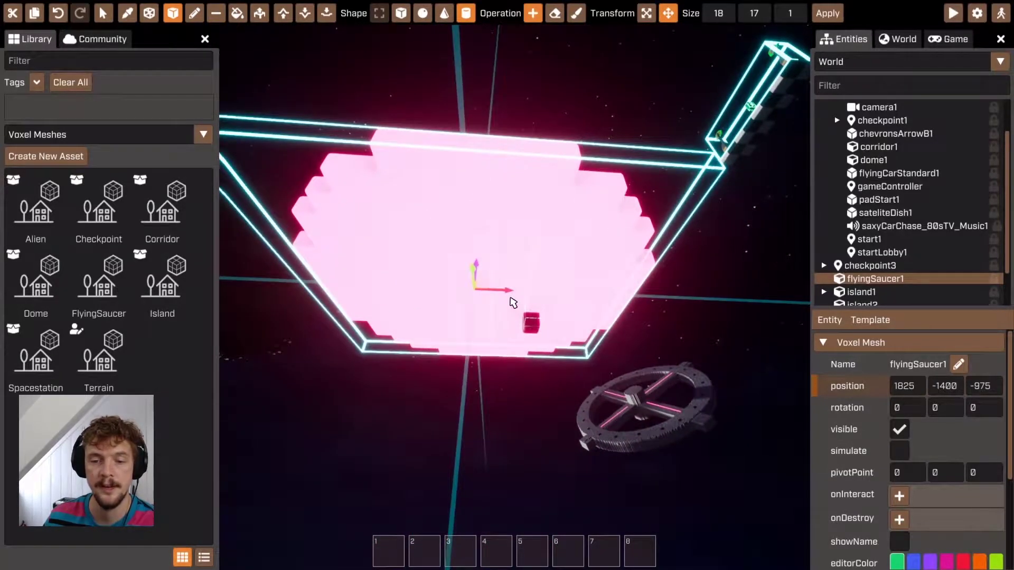
pyautogui.moveTo(508, 298); pyautogui.dragTo(557, 301)
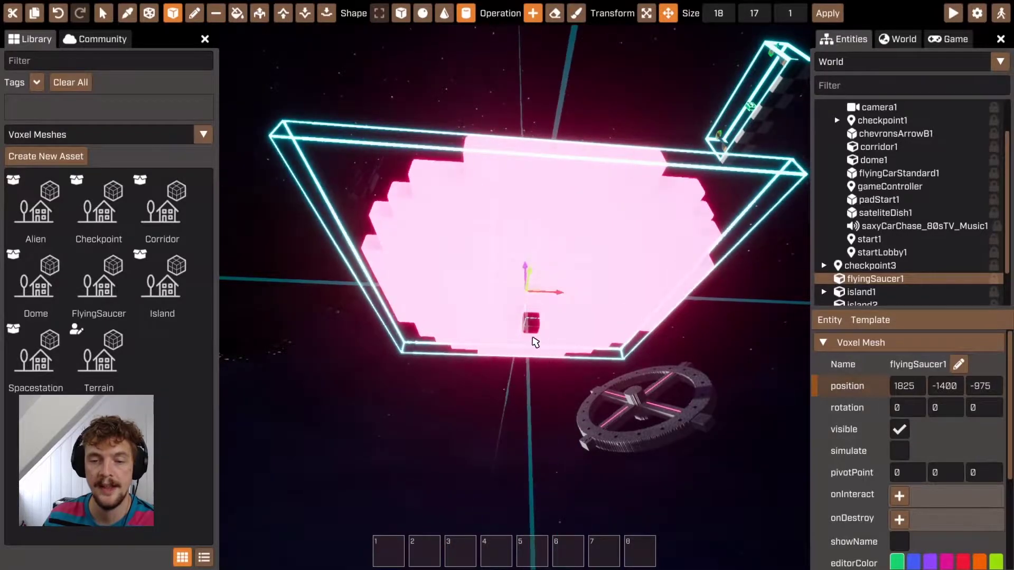
pyautogui.moveTo(535, 344)
pyautogui.mouseDown(button='right')
pyautogui.moveTo(586, 338)
pyautogui.moveTo(537, 339)
pyautogui.mouseUp(button='right')
pyautogui.moveTo(546, 304); pyautogui.dragTo(522, 309)
pyautogui.moveTo(525, 318); pyautogui.dragTo(363, 321, button='right')
pyautogui.press('d')
pyautogui.press('w')
pyautogui.press('s')
pyautogui.moveTo(574, 356); pyautogui.dragTo(638, 473, button='right')
pyautogui.press('e')
pyautogui.write('35')
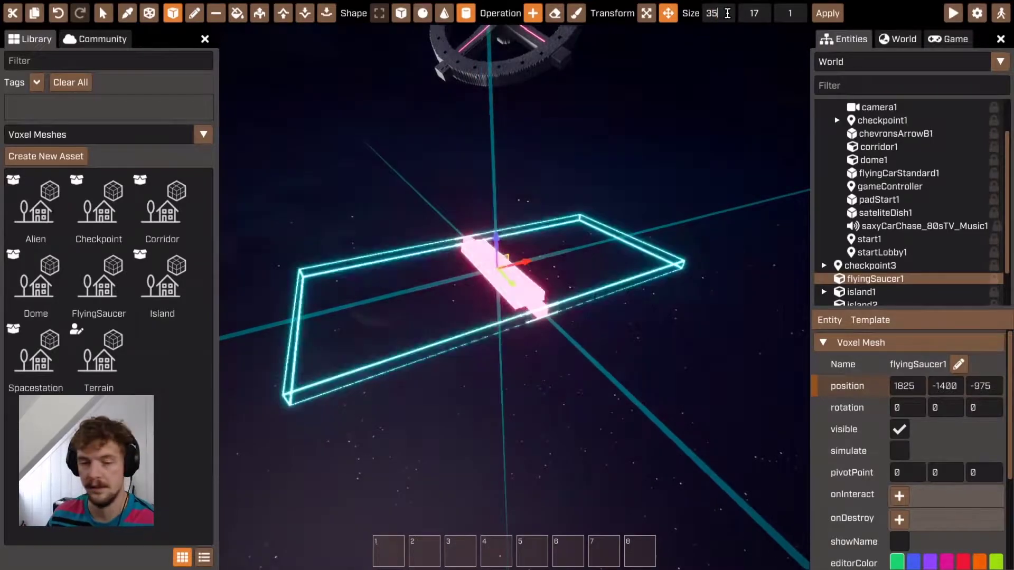
pyautogui.press('Tab')
pyautogui.write('35')
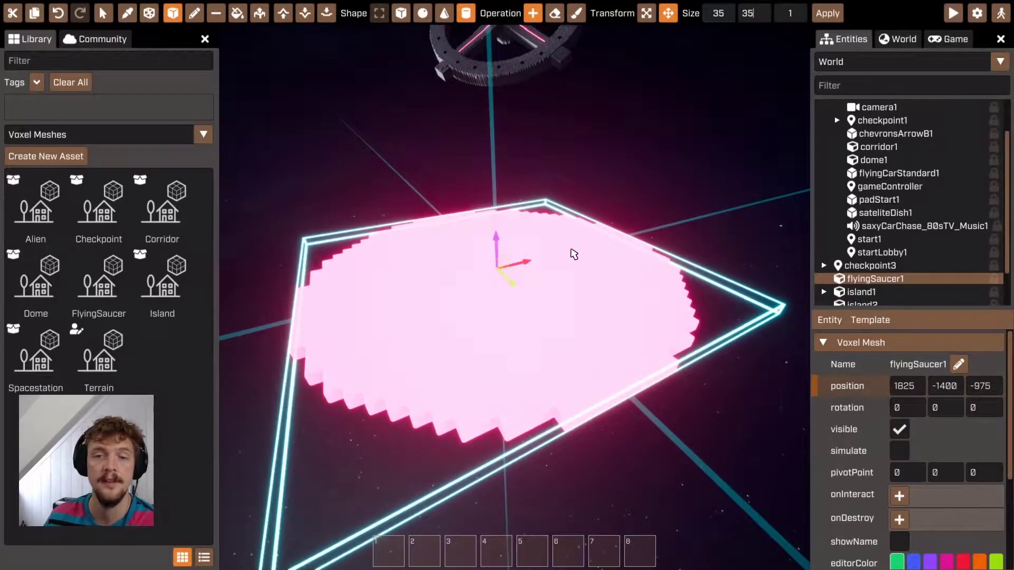
pyautogui.press('Tab')
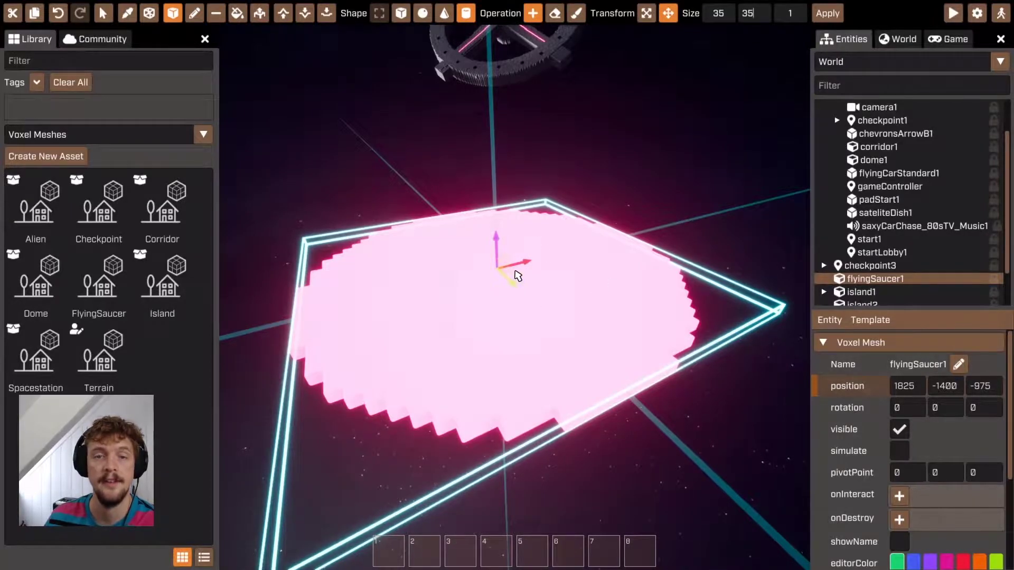
pyautogui.click(74, 157)
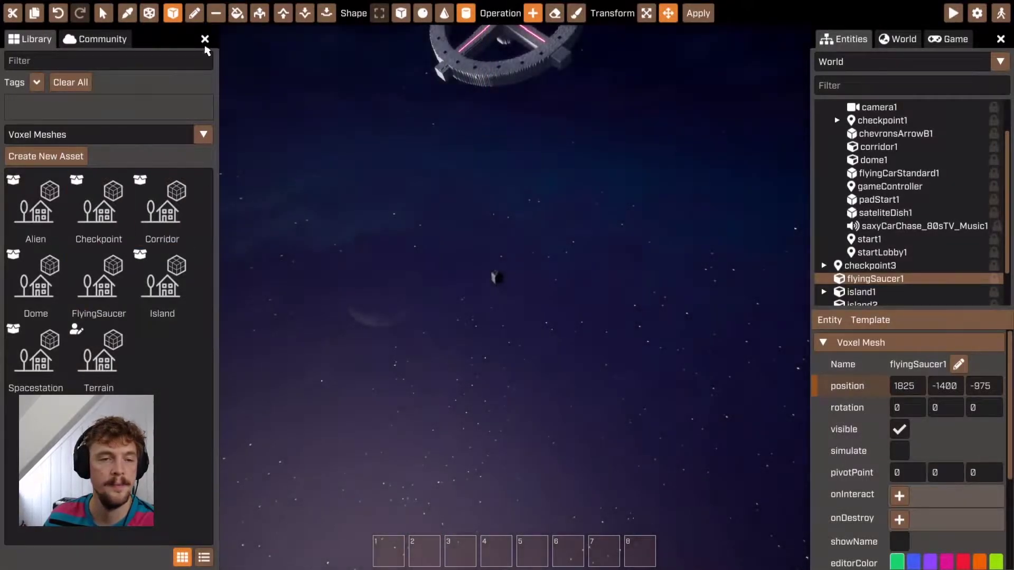
# Draw a one-voxel-thick cylinder disc of about 15 × 17 voxels from the saucer's starting voxel and centre it on that voxel
pyautogui.doubleClick(496, 279)
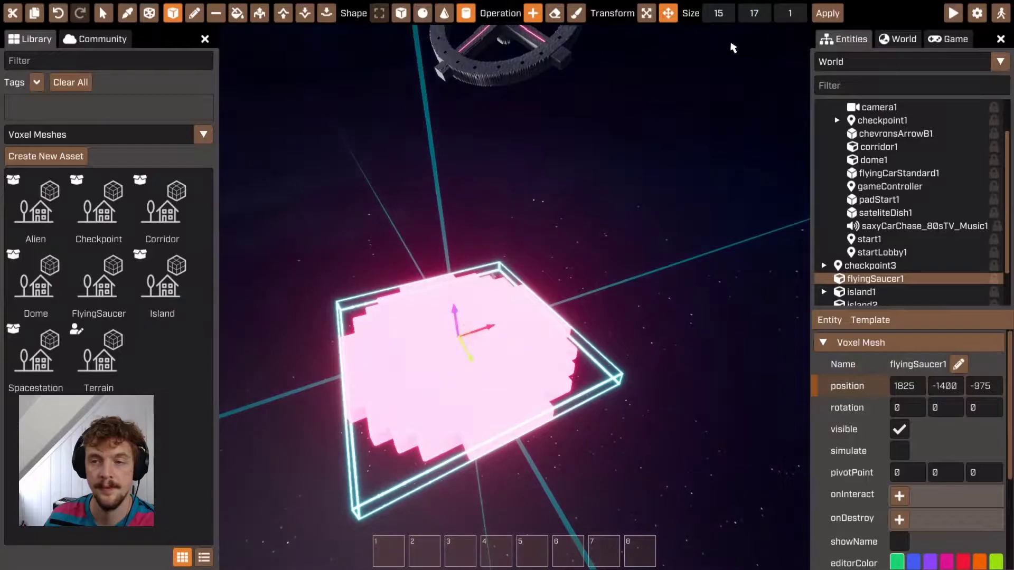
pyautogui.moveTo(472, 360); pyautogui.dragTo(510, 287)
pyautogui.moveTo(575, 319); pyautogui.dragTo(515, 298, button='right')
pyautogui.moveTo(509, 193); pyautogui.dragTo(513, 241)
pyautogui.moveTo(517, 245); pyautogui.dragTo(515, 297, button='right')
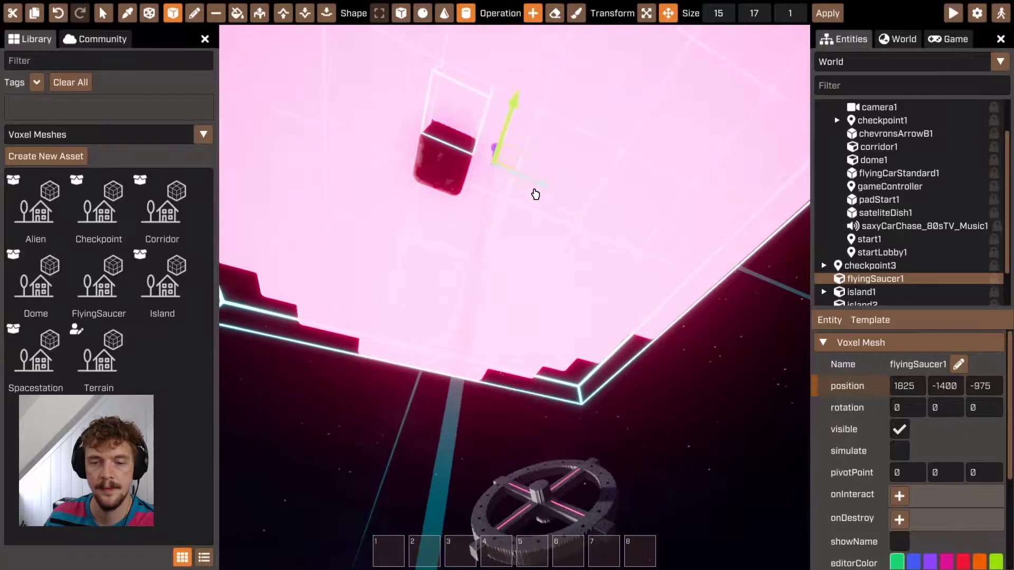
pyautogui.moveTo(534, 189); pyautogui.dragTo(507, 180)
pyautogui.press('s')
pyautogui.moveTo(507, 179); pyautogui.dragTo(515, 298, button='right')
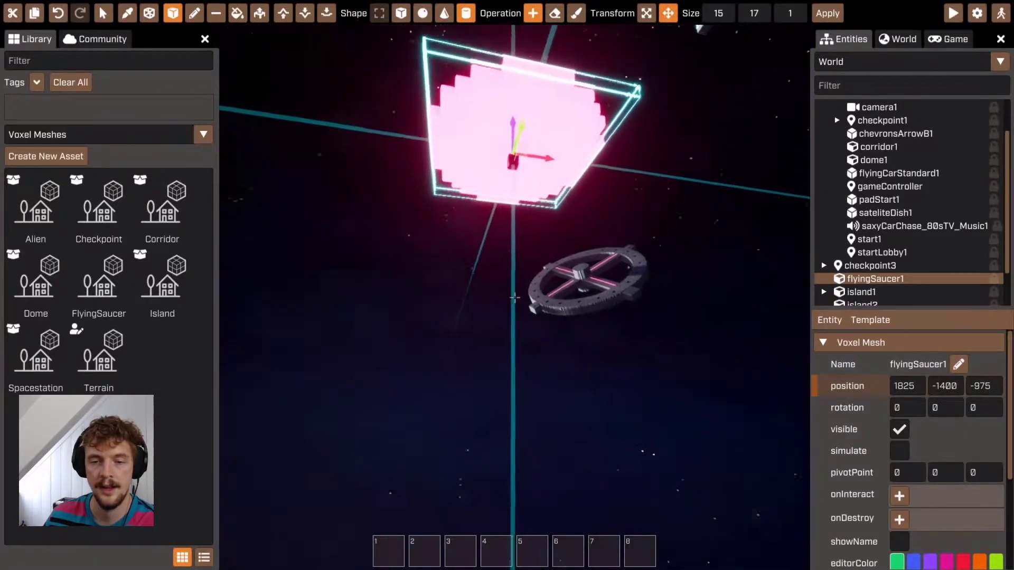
pyautogui.moveTo(515, 298); pyautogui.dragTo(515, 298, button='right')
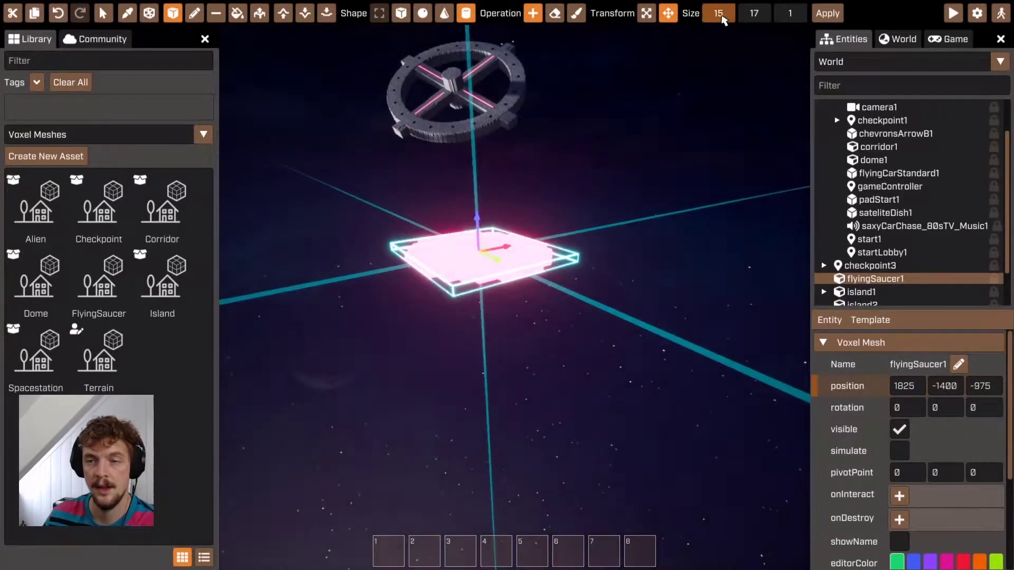
# Set the cylinder disc's size to 35 × 35 voxels
pyautogui.write('35')
pyautogui.press('Tab')
pyautogui.write('35')
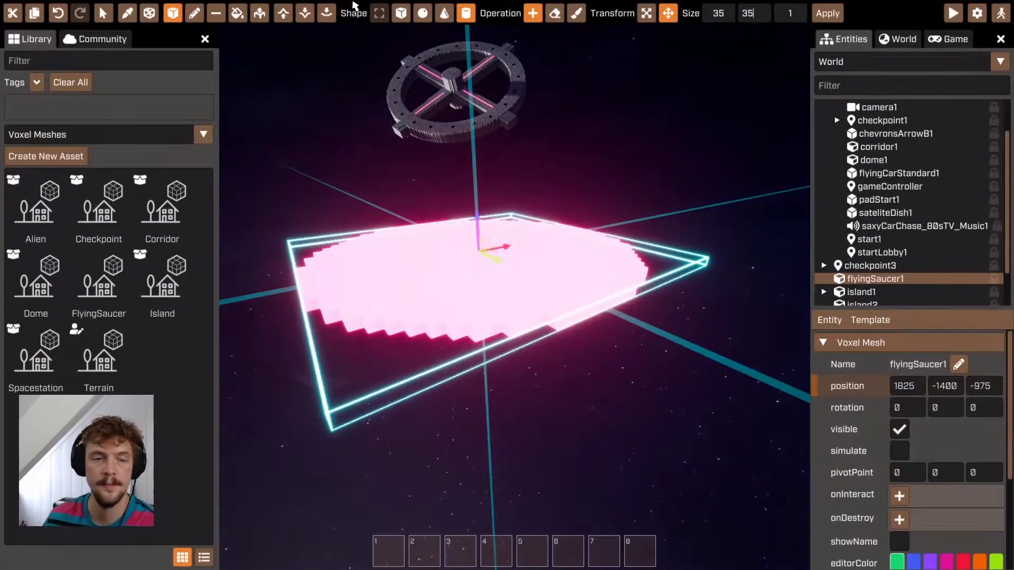
# Switch the library to the Voxels category and filter it for metal materials
pyautogui.click(75, 137)
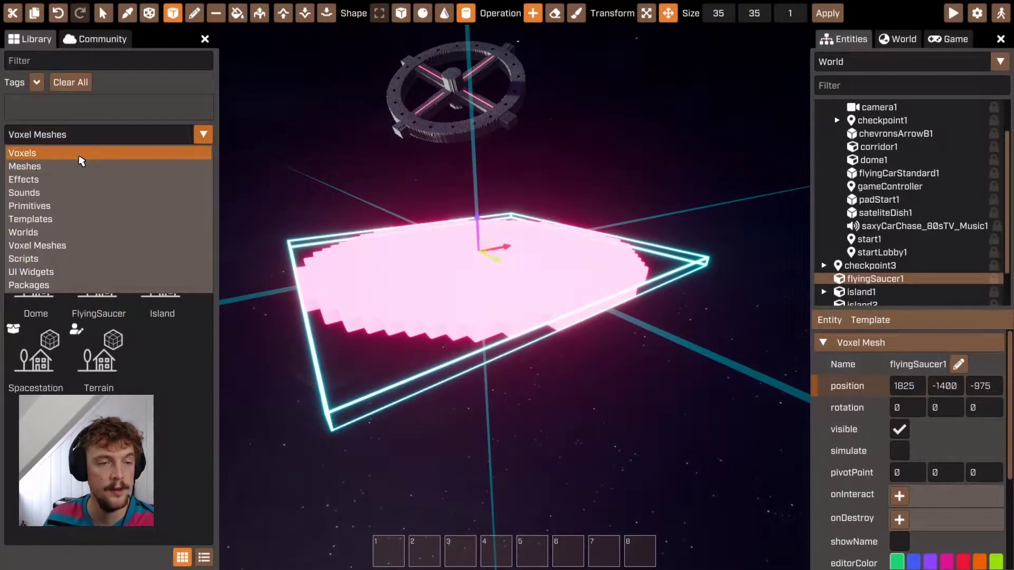
pyautogui.click(81, 156)
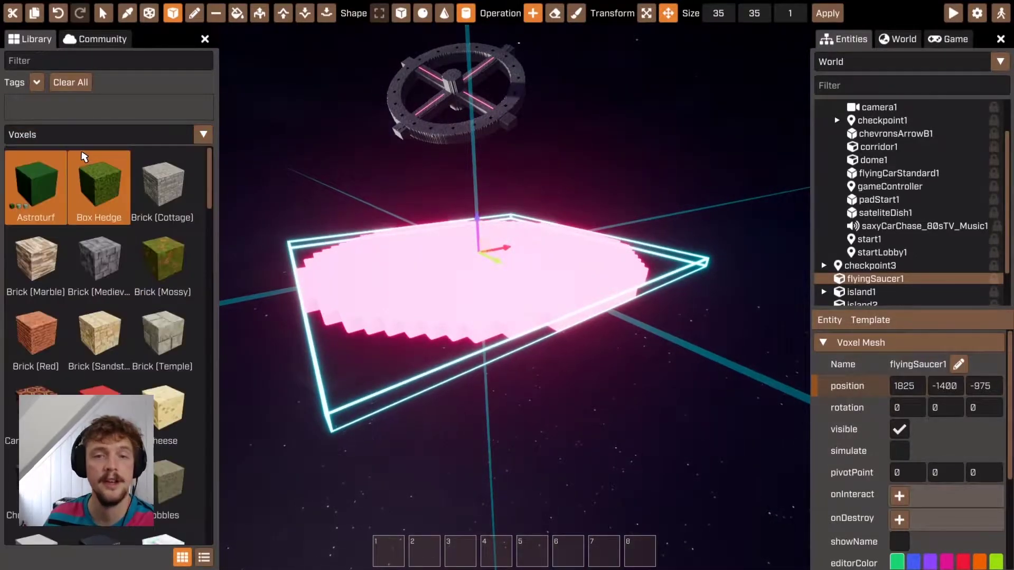
pyautogui.click(145, 61)
pyautogui.write('metal')
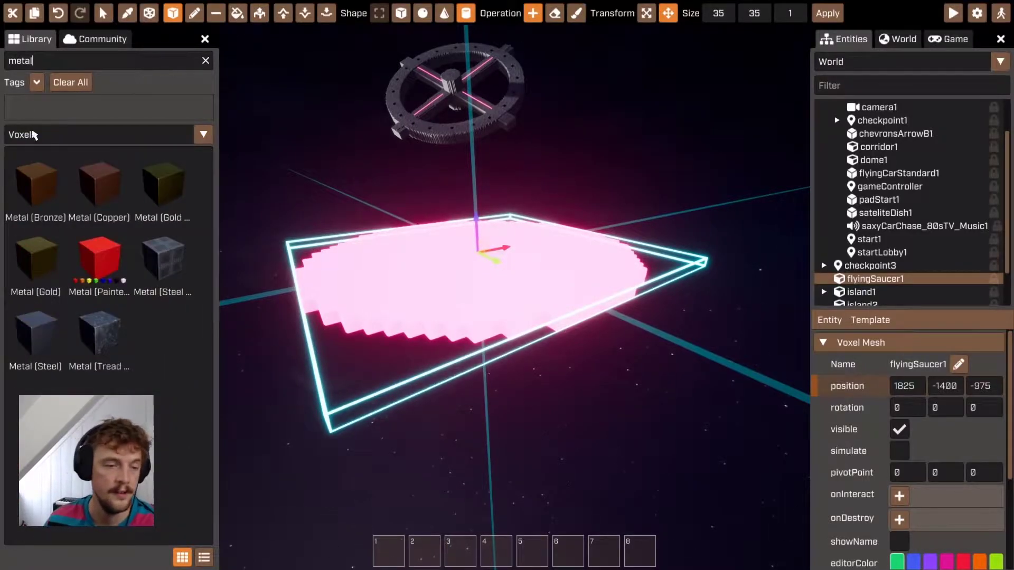
# Fill the cylinder disc with Metal (Steel) and add a second identical steel disc two voxel layers above it
pyautogui.click(39, 332)
pyautogui.press('Return')
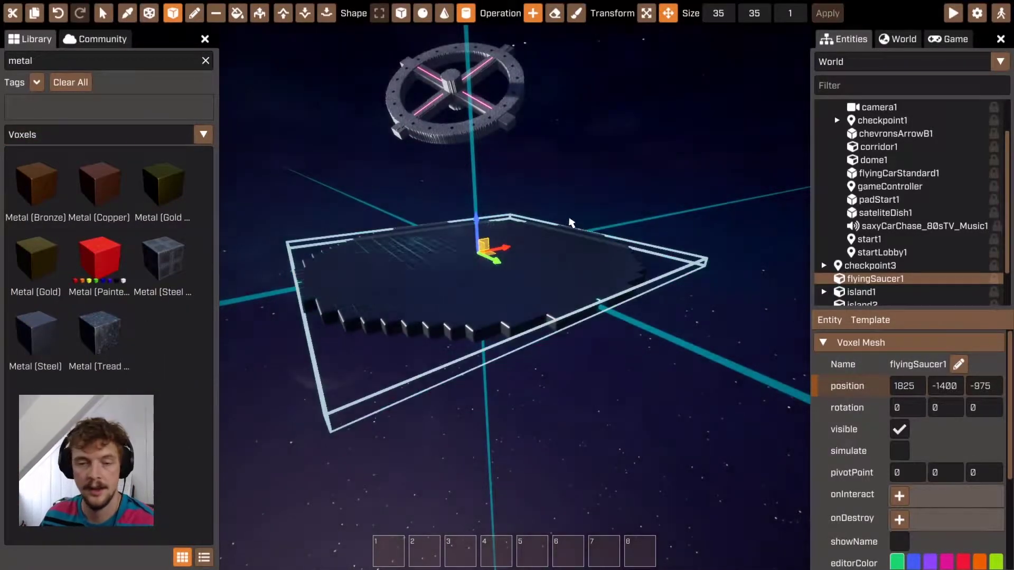
pyautogui.moveTo(479, 216); pyautogui.dragTo(484, 192)
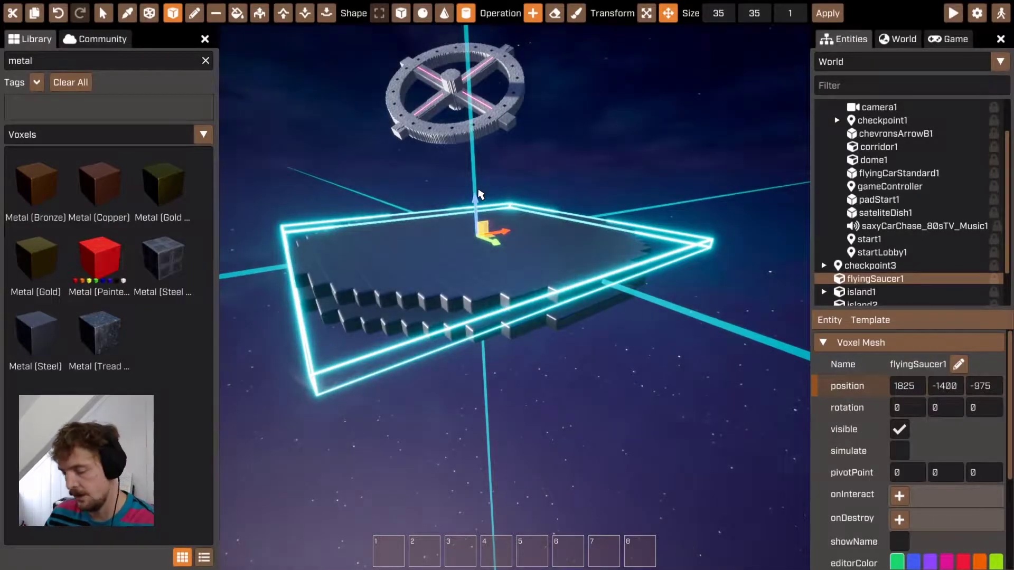
pyautogui.press('Return')
# Fill the layer between the two steel discs with a cyan Neon disc of the same size
pyautogui.moveTo(477, 217); pyautogui.dragTo(478, 227)
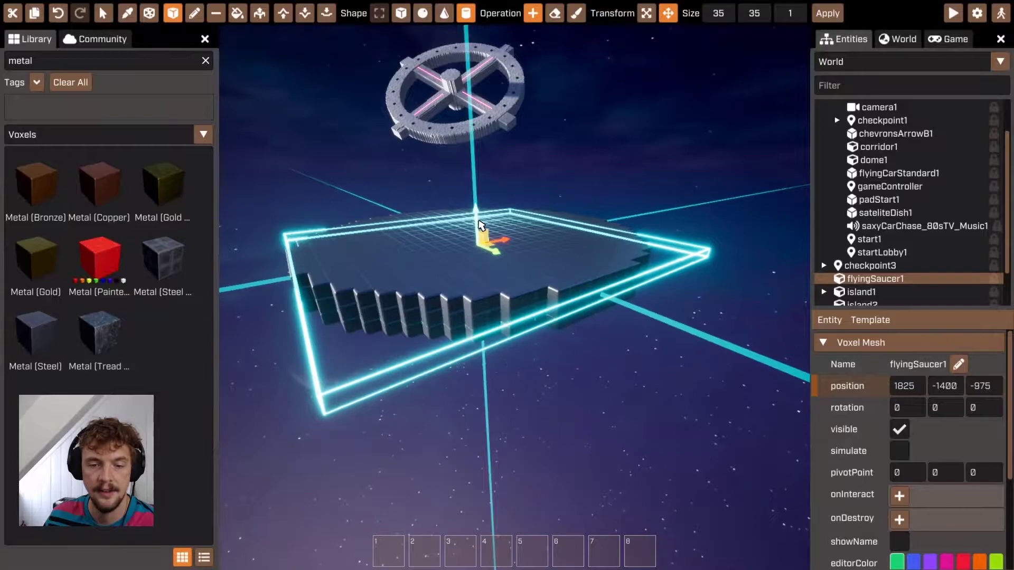
pyautogui.click(205, 61)
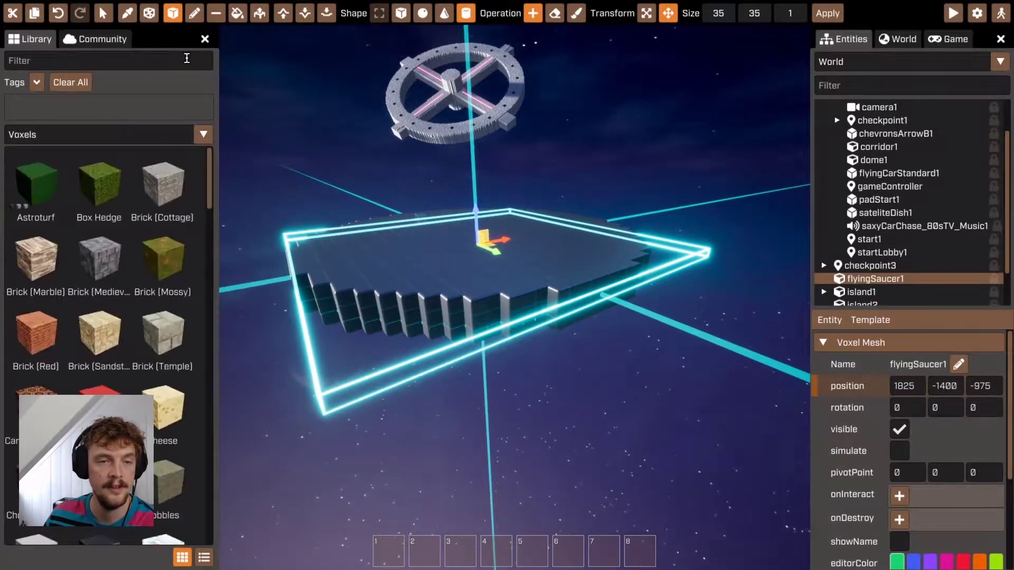
pyautogui.write('neon')
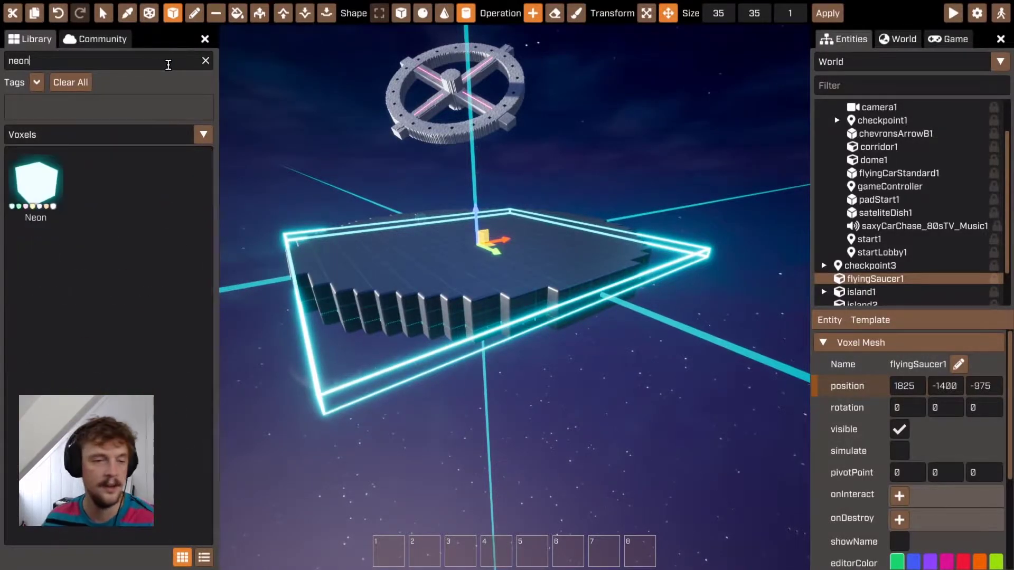
pyautogui.click(52, 183)
pyautogui.click(73, 203)
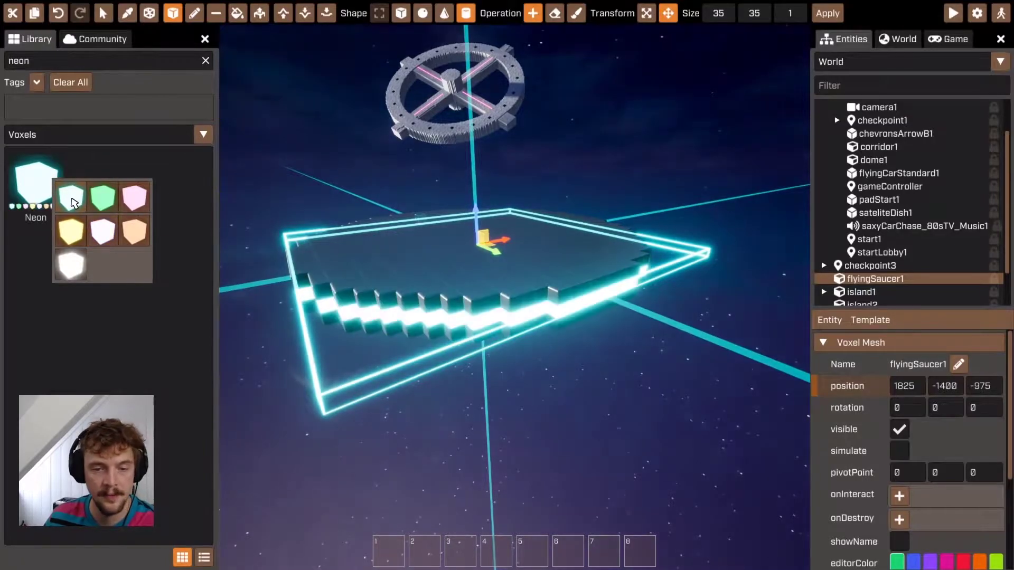
pyautogui.press('Return')
# Switch to the selection tool and move the finished saucer upward and then sideways
pyautogui.moveTo(514, 515); pyautogui.dragTo(515, 298, button='right')
pyautogui.click(102, 16)
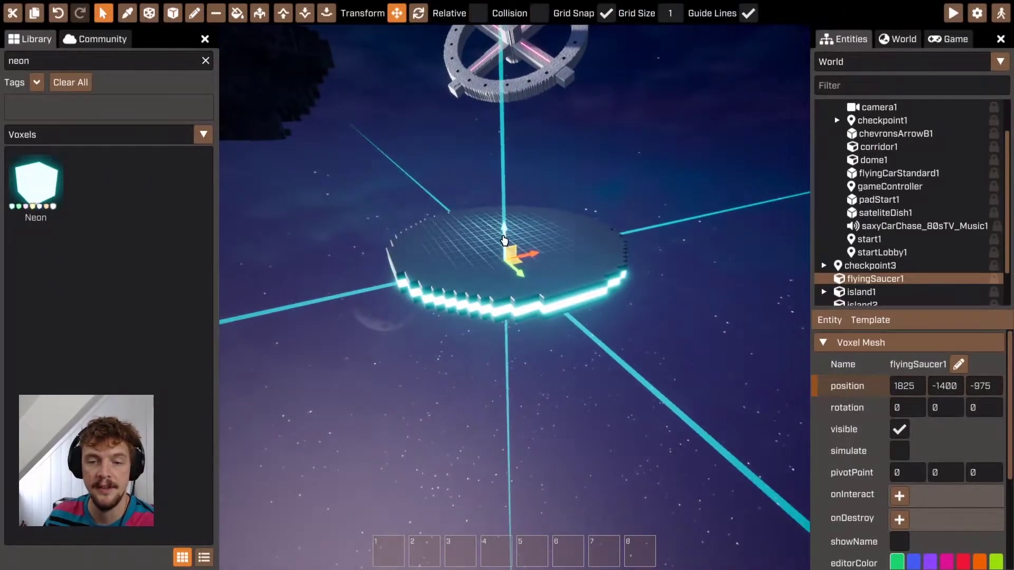
pyautogui.moveTo(504, 240); pyautogui.dragTo(523, 171)
pyautogui.moveTo(526, 215); pyautogui.dragTo(498, 216)
pyautogui.click(551, 209)
pyautogui.press('d')
pyautogui.moveTo(595, 224); pyautogui.dragTo(514, 298, button='right')
pyautogui.press('w')
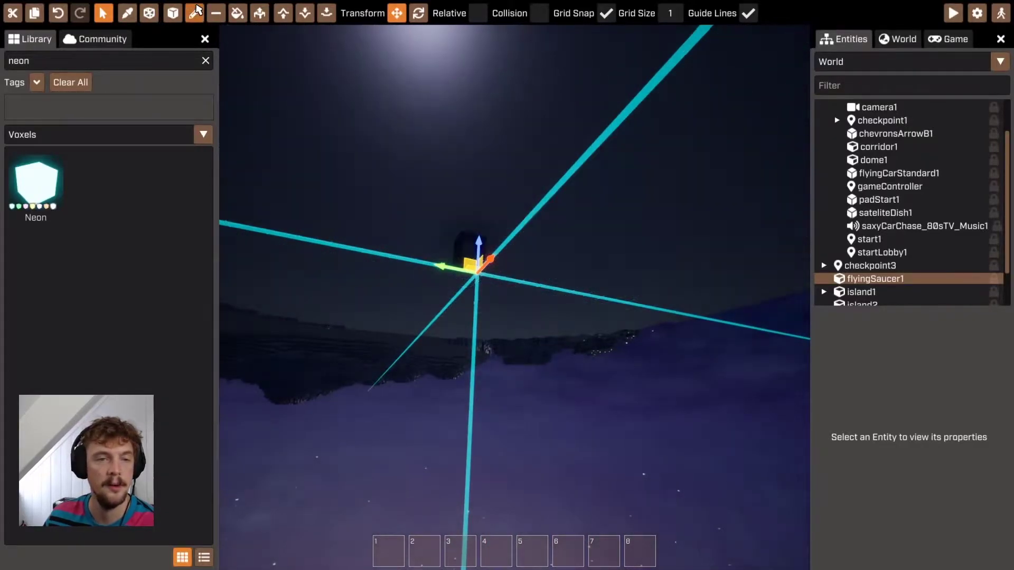
pyautogui.click(194, 12)
pyautogui.click(416, 14)
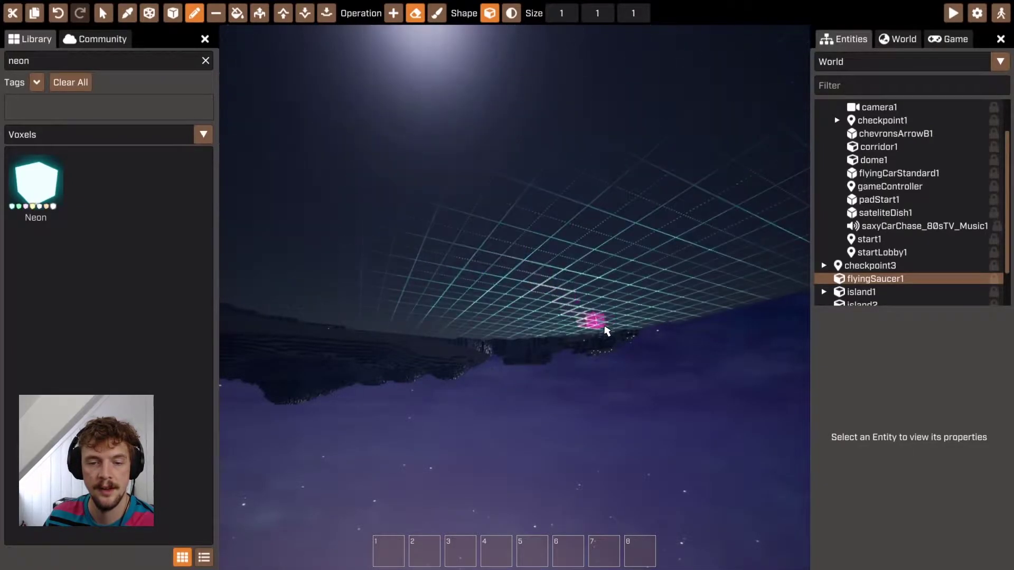
pyautogui.moveTo(605, 328); pyautogui.dragTo(515, 299, button='right')
pyautogui.press('s')
pyautogui.click(103, 13)
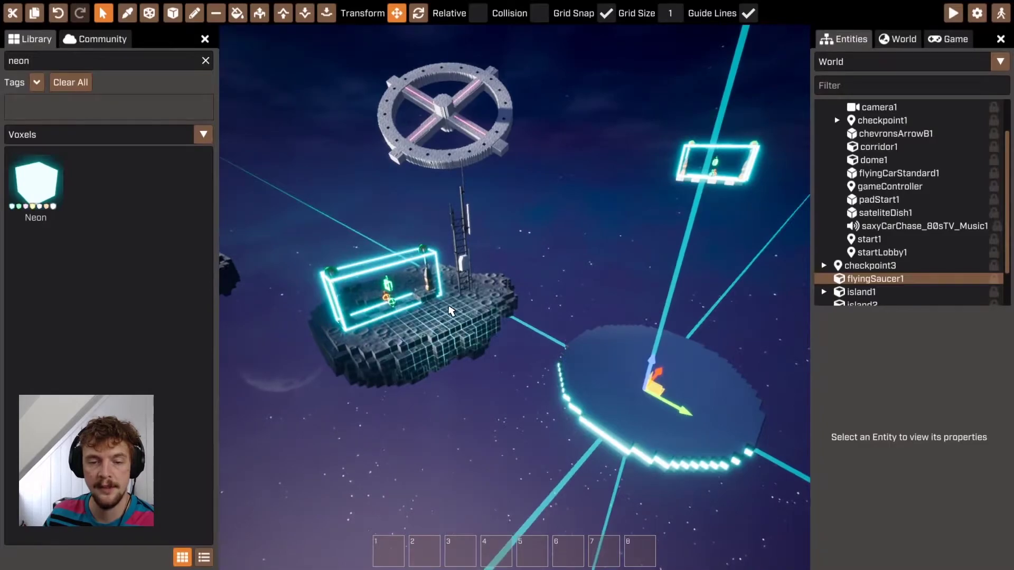
# Tilt the first saucer by one 45-degree increment with rotation snapping on
pyautogui.moveTo(664, 413); pyautogui.dragTo(515, 298, button='right')
pyautogui.press('w')
pyautogui.moveTo(576, 291); pyautogui.dragTo(515, 298, button='right')
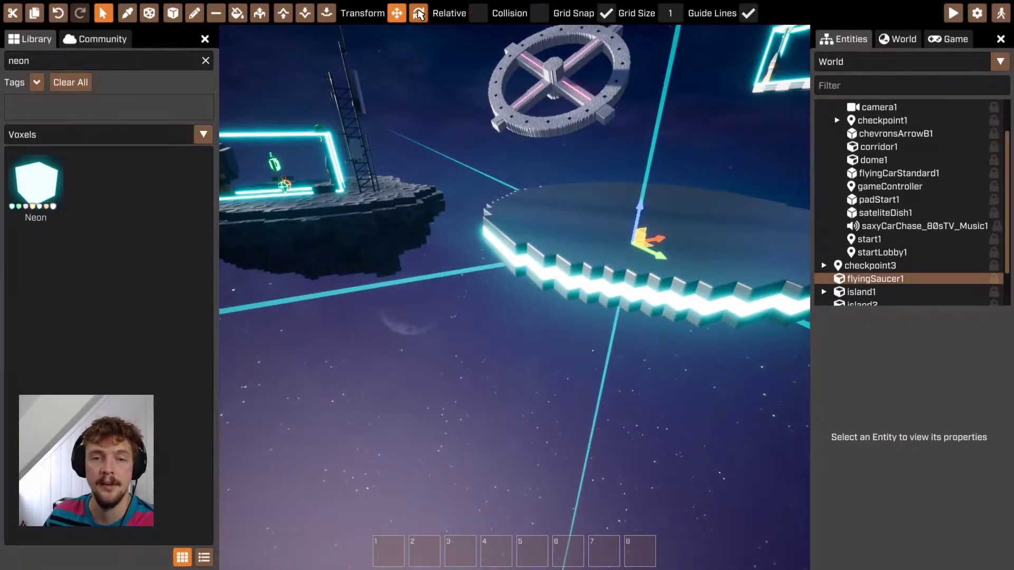
pyautogui.click(418, 14)
pyautogui.moveTo(649, 269); pyautogui.dragTo(632, 288)
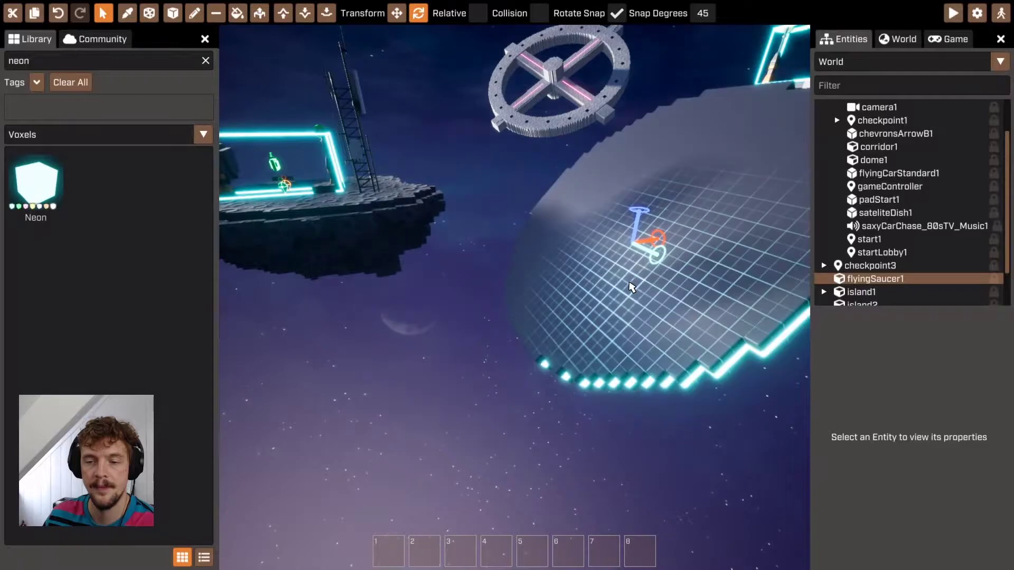
# Rotate the saucer without rotation snapping to a shallower free tilt
pyautogui.moveTo(657, 356); pyautogui.dragTo(543, 268, button='right')
pyautogui.press('d')
pyautogui.press('a')
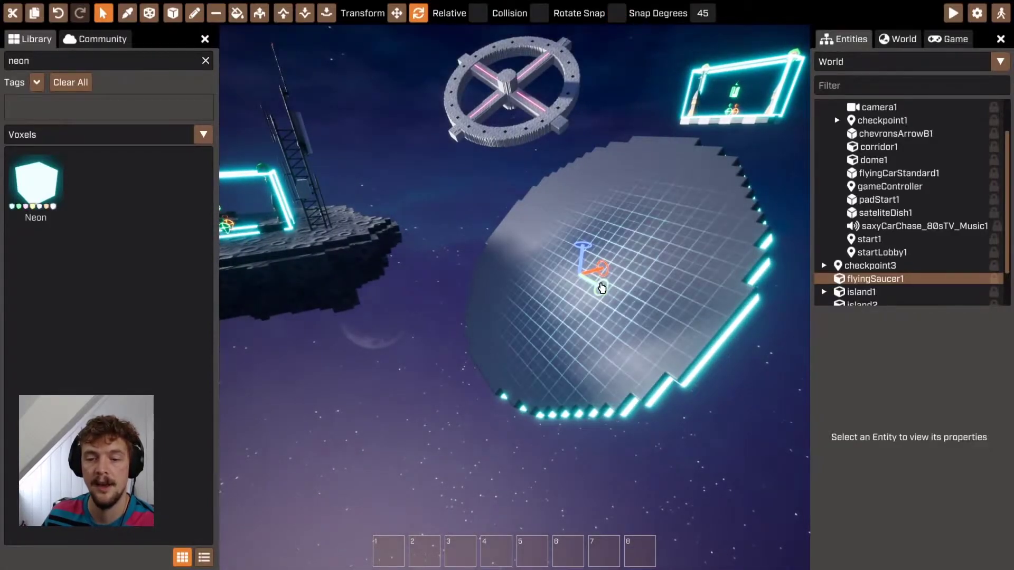
pyautogui.moveTo(602, 288); pyautogui.dragTo(618, 292)
# Try to move the tilted saucer freely without grid snapping, restore grid snapping and return to rotation mode
pyautogui.click(397, 14)
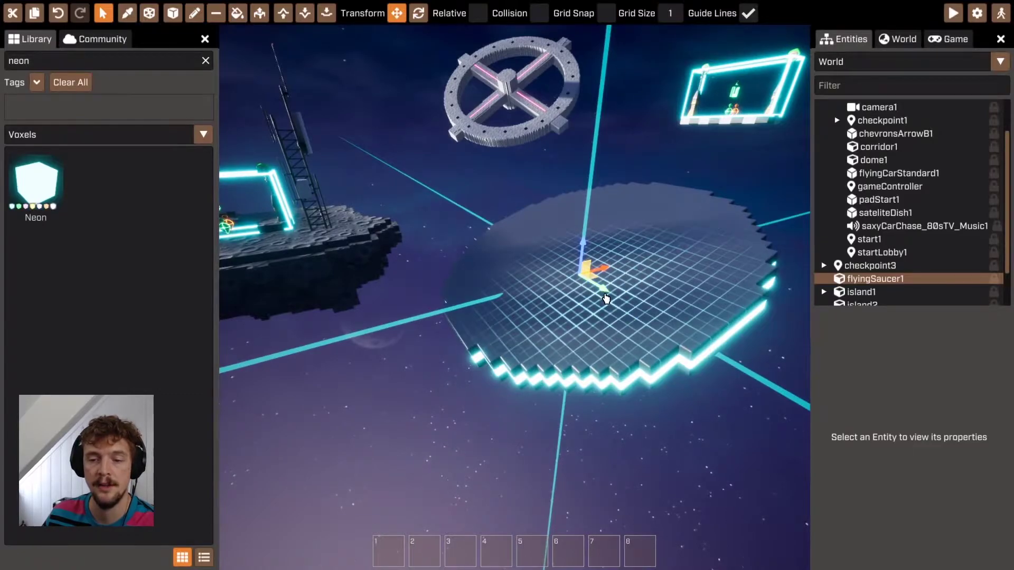
pyautogui.moveTo(610, 293); pyautogui.dragTo(627, 204)
pyautogui.click(606, 14)
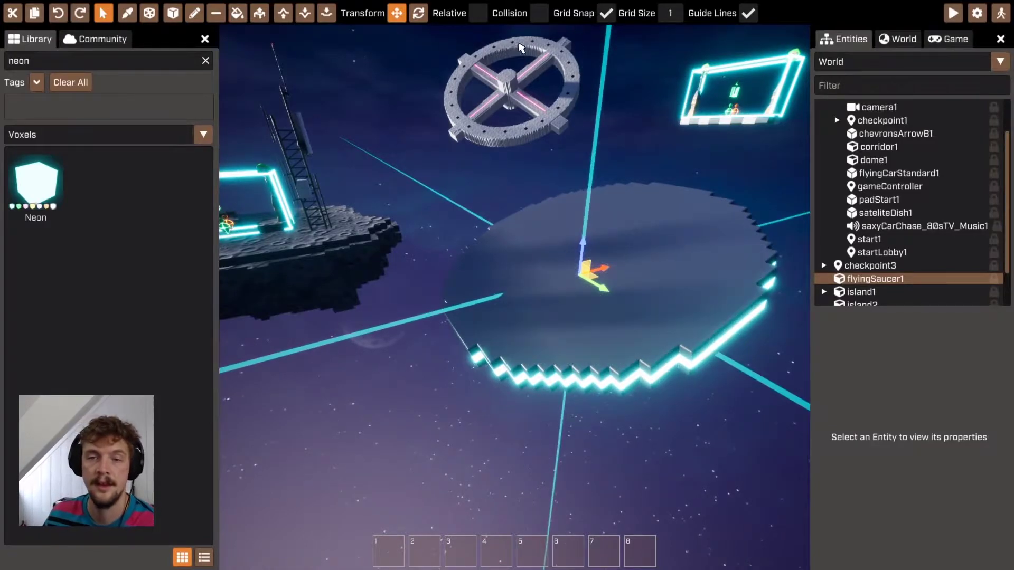
pyautogui.click(418, 16)
pyautogui.moveTo(797, 174); pyautogui.dragTo(898, 153, button='right')
pyautogui.press('w')
pyautogui.press('s')
pyautogui.moveTo(515, 298); pyautogui.dragTo(332, 297, button='right')
pyautogui.press('a')
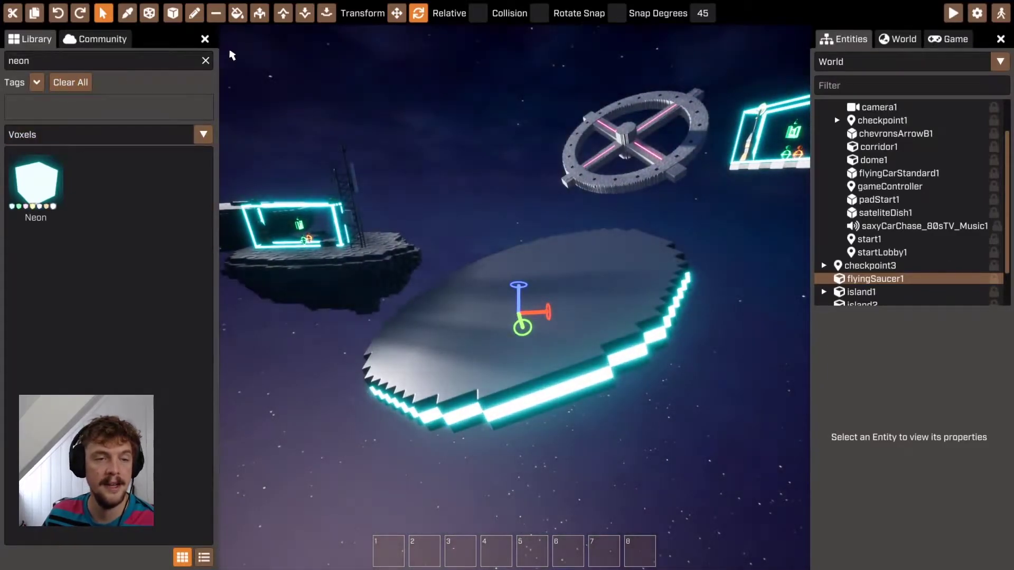
# Place a second FlyingSaucer from the Voxel Meshes library under the floating checkpoint, at about 2850, -1475, 50
pyautogui.click(206, 61)
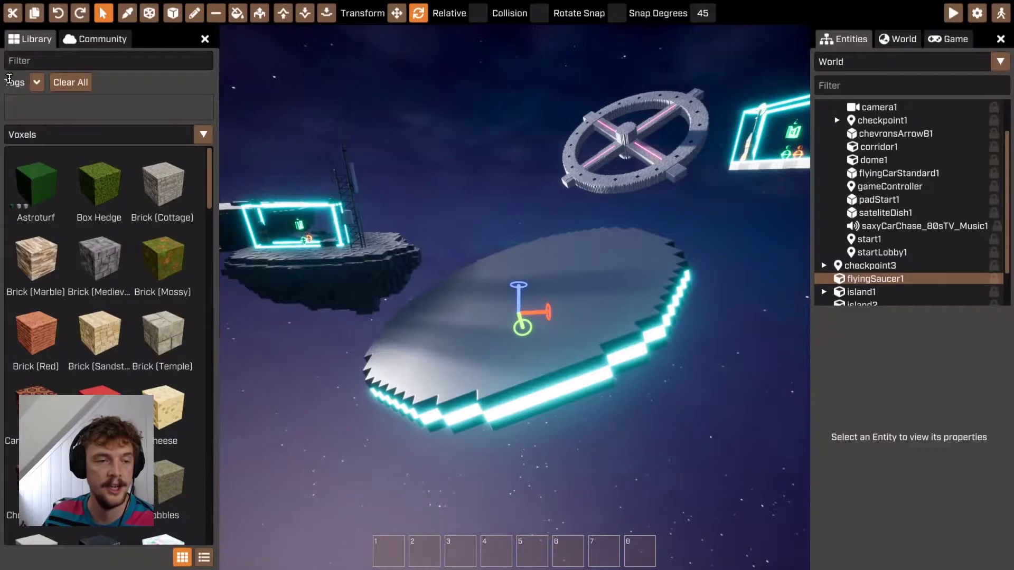
pyautogui.click(36, 135)
pyautogui.click(68, 249)
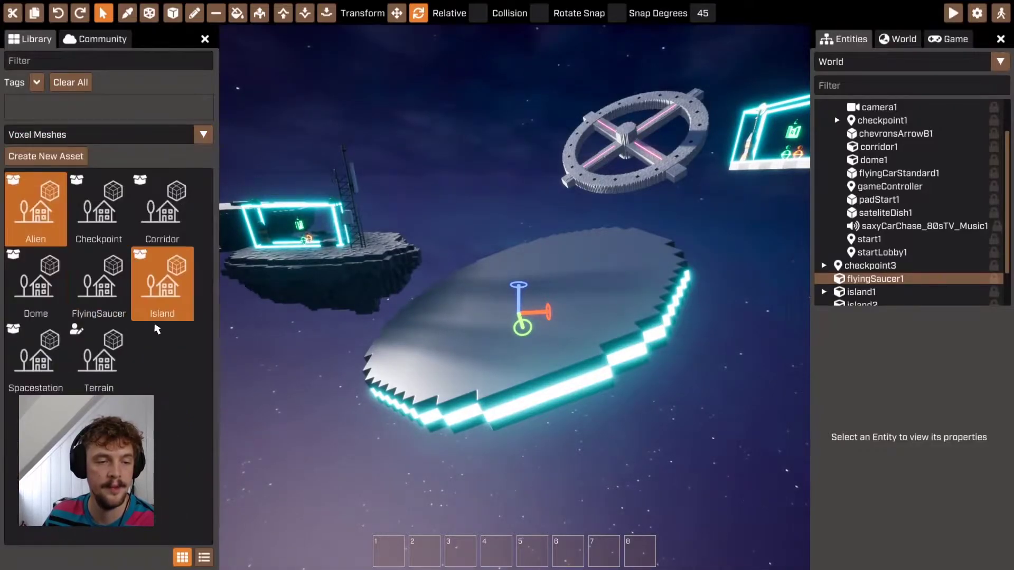
pyautogui.click(92, 313)
pyautogui.press('d')
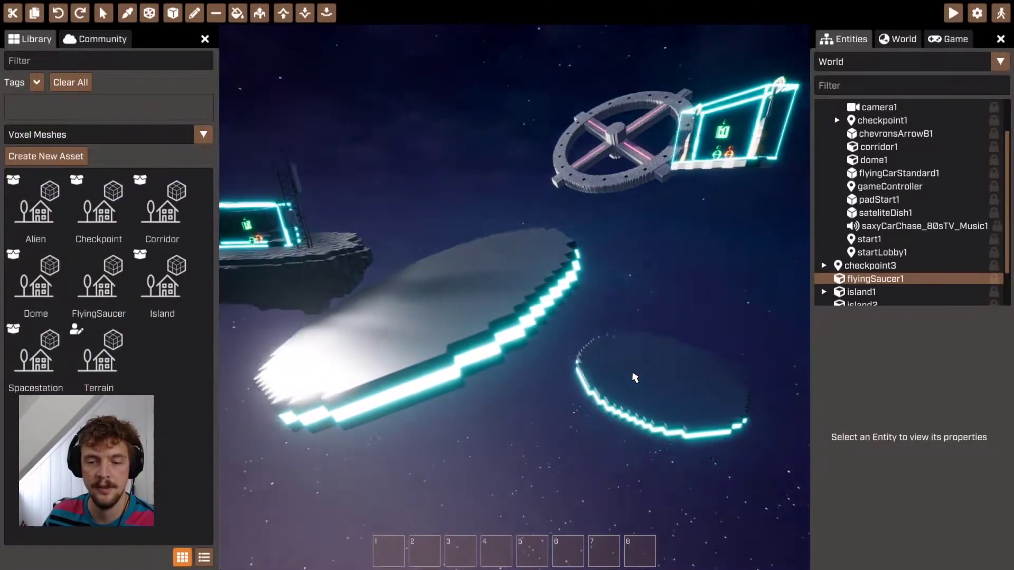
pyautogui.press('a')
pyautogui.moveTo(485, 262); pyautogui.dragTo(528, 233, button='right')
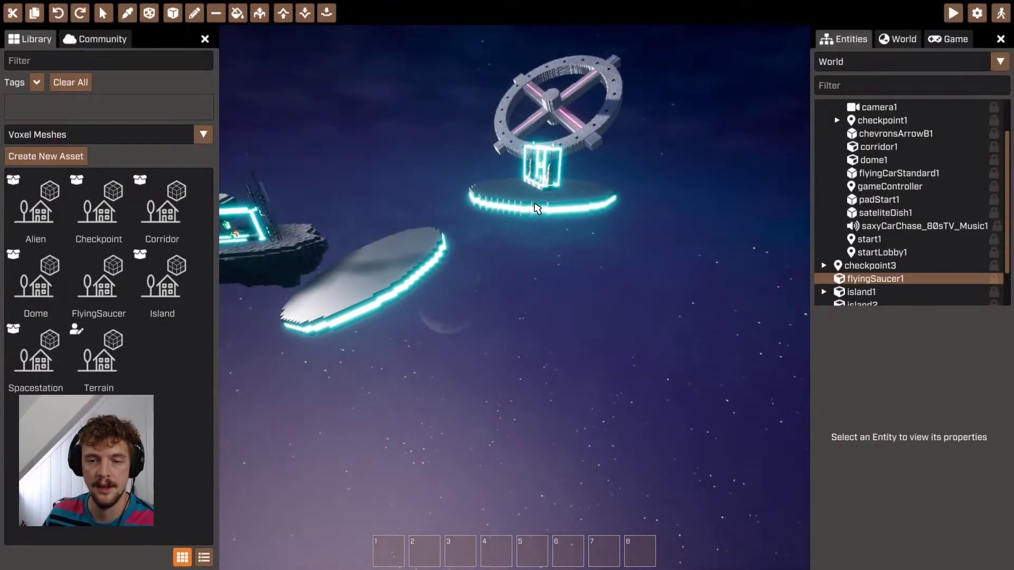
pyautogui.click(539, 205)
# Place three more FlyingSaucer meshes around the course, the last one at about 1875, -650, 1050
pyautogui.moveTo(539, 205); pyautogui.dragTo(515, 299, button='right')
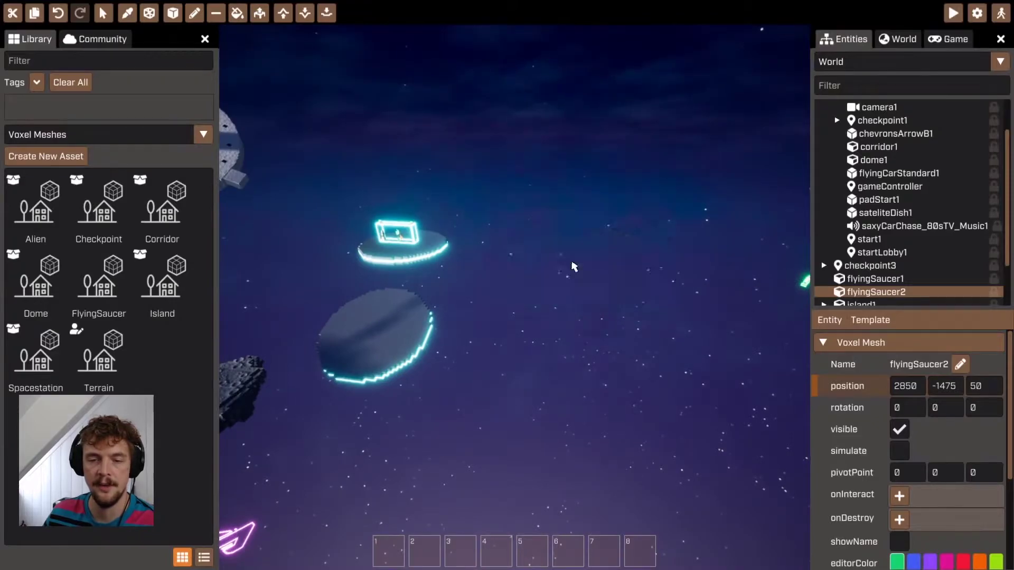
pyautogui.click(564, 269)
pyautogui.moveTo(564, 269); pyautogui.dragTo(515, 298, button='right')
pyautogui.click(441, 262)
pyautogui.click(648, 209)
pyautogui.moveTo(648, 210); pyautogui.dragTo(515, 299, button='right')
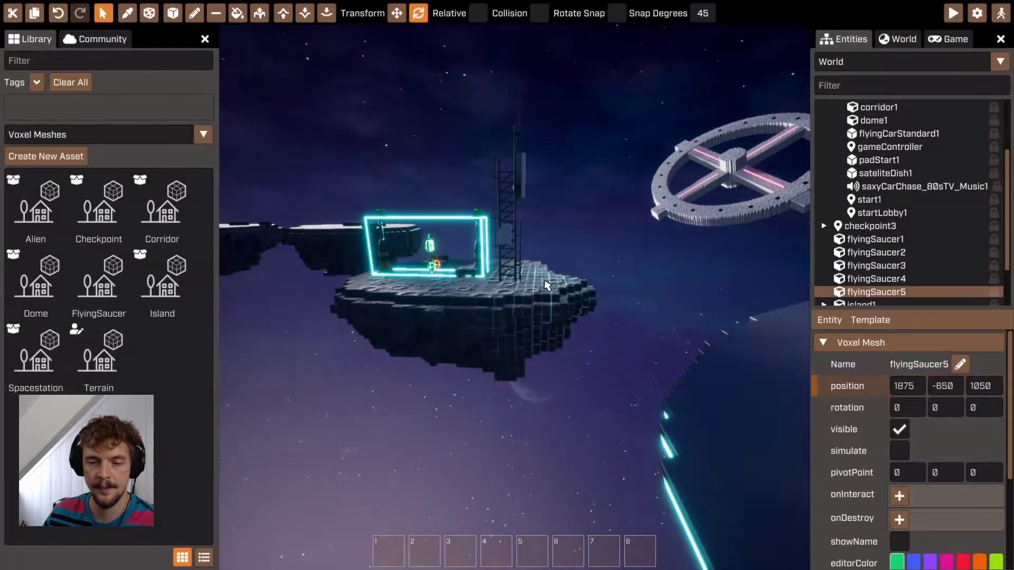
# Walk the course as the character to check the saucers from player height, and return to the advanced editor
pyautogui.press('Tab')
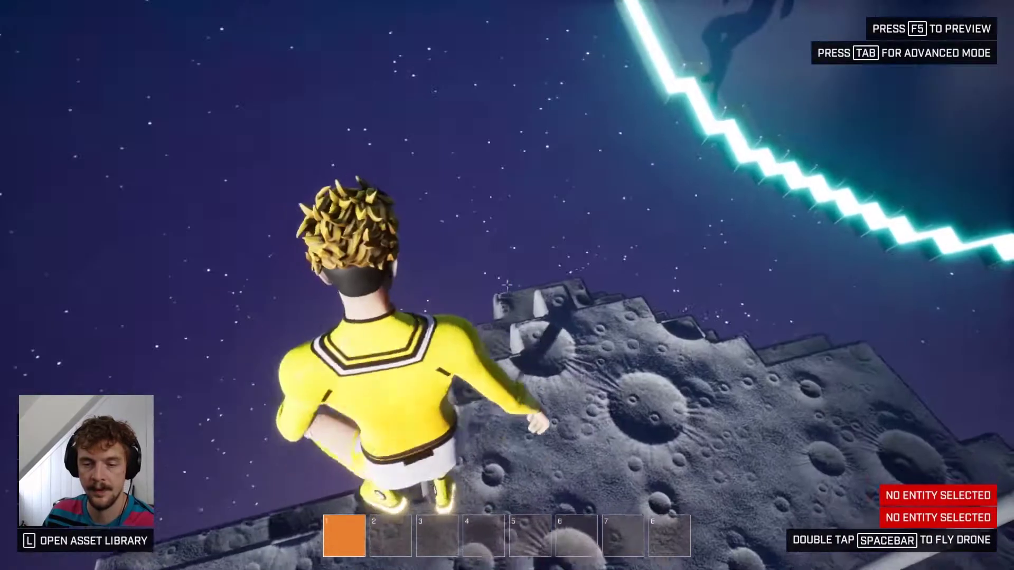
pyautogui.press('s')
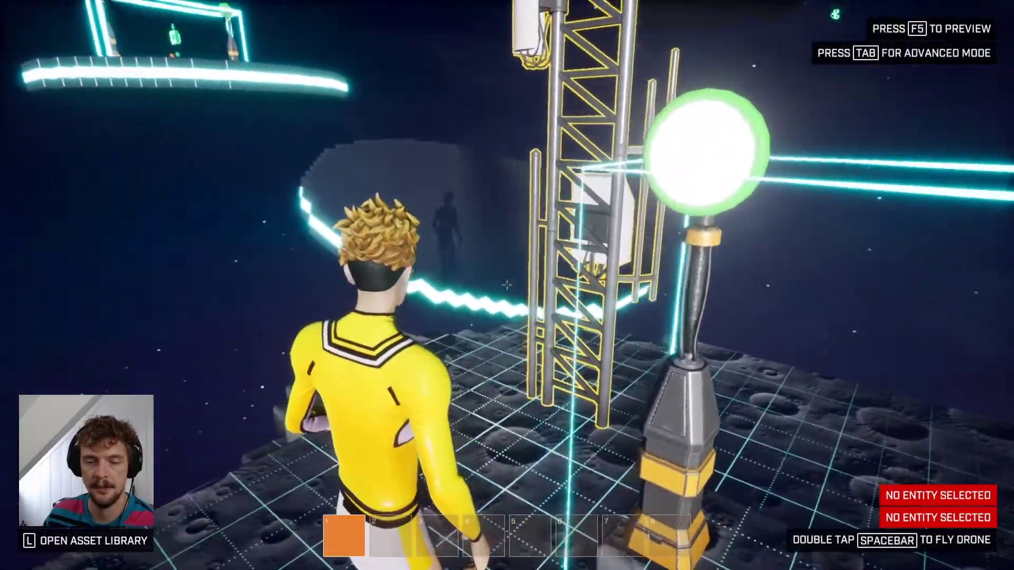
pyautogui.press('w')
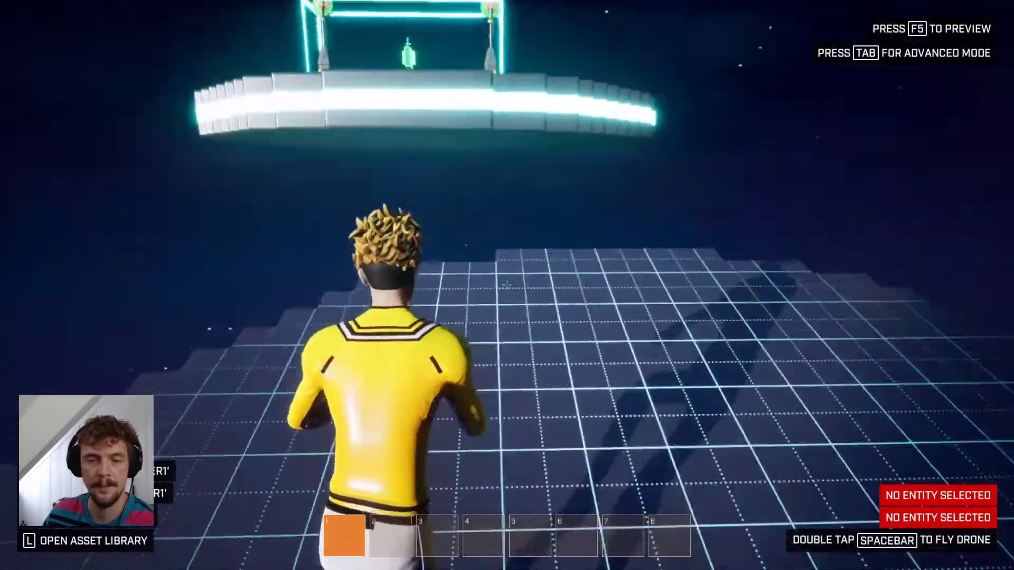
pyautogui.press('Tab')
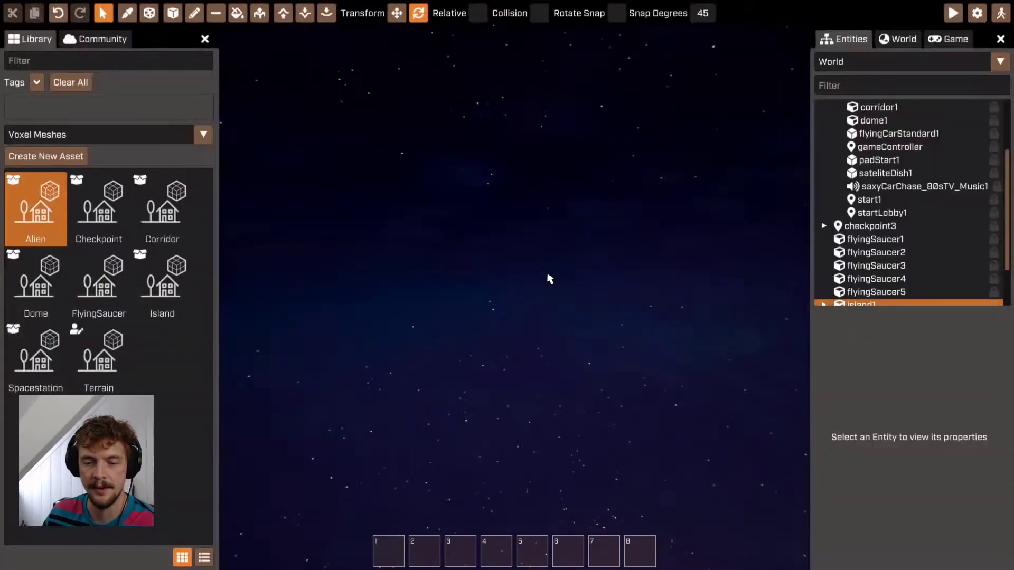
# Select the saucer under the checkpoint and lower it along the vertical axis to a height of -100
pyautogui.press('s')
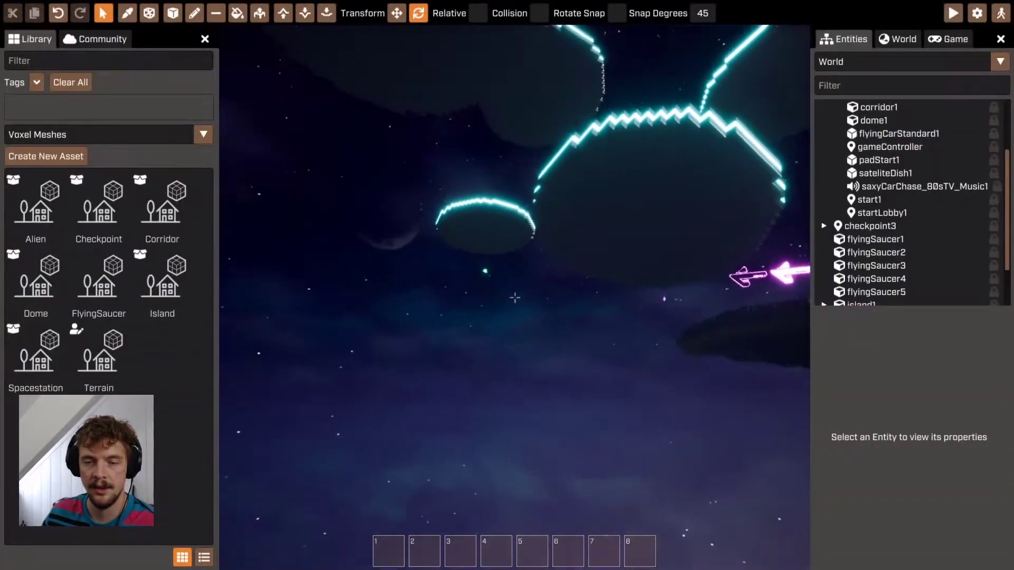
pyautogui.hotkey('shift', 'w')
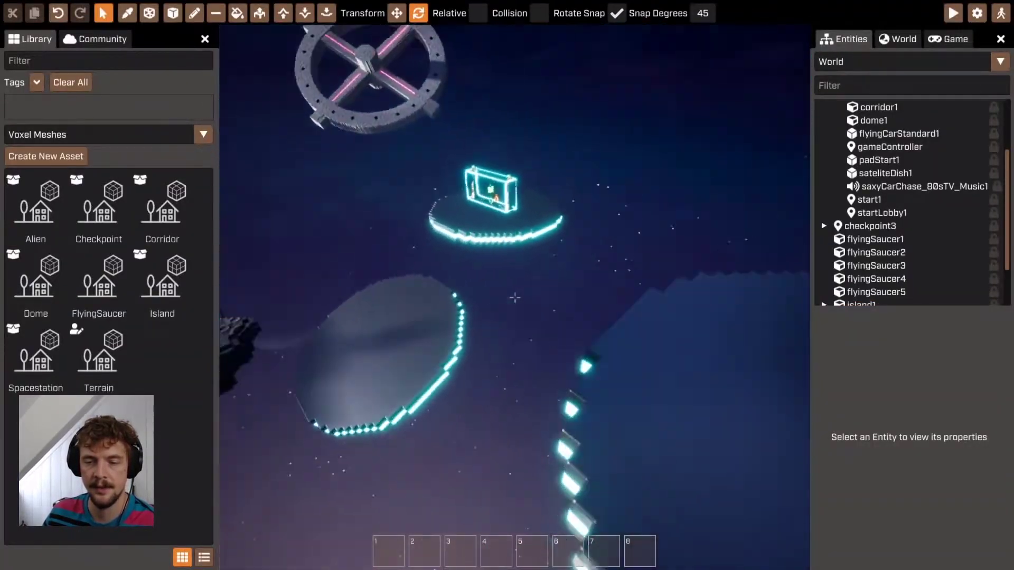
pyautogui.press('w')
pyautogui.click(478, 396)
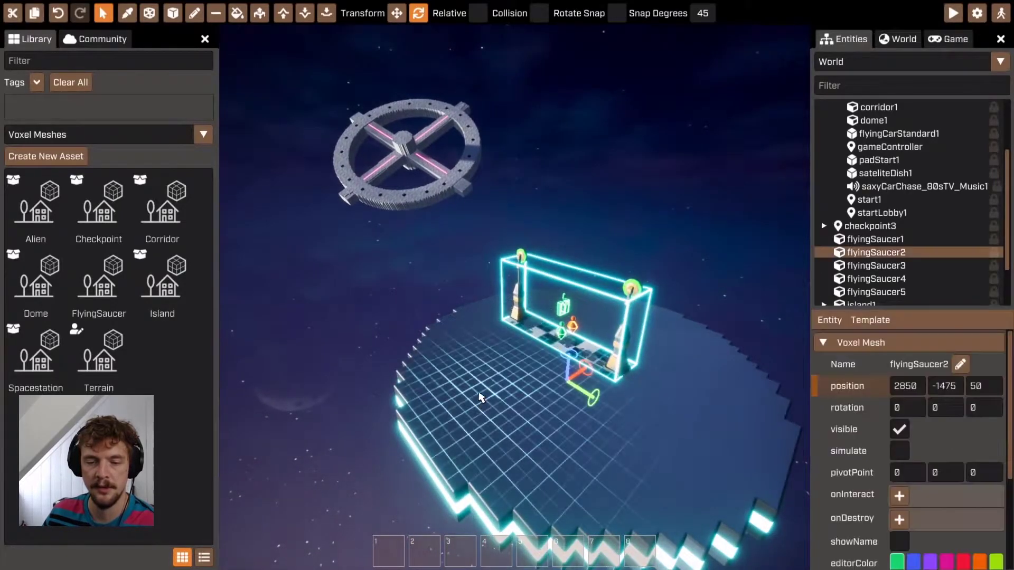
pyautogui.click(402, 15)
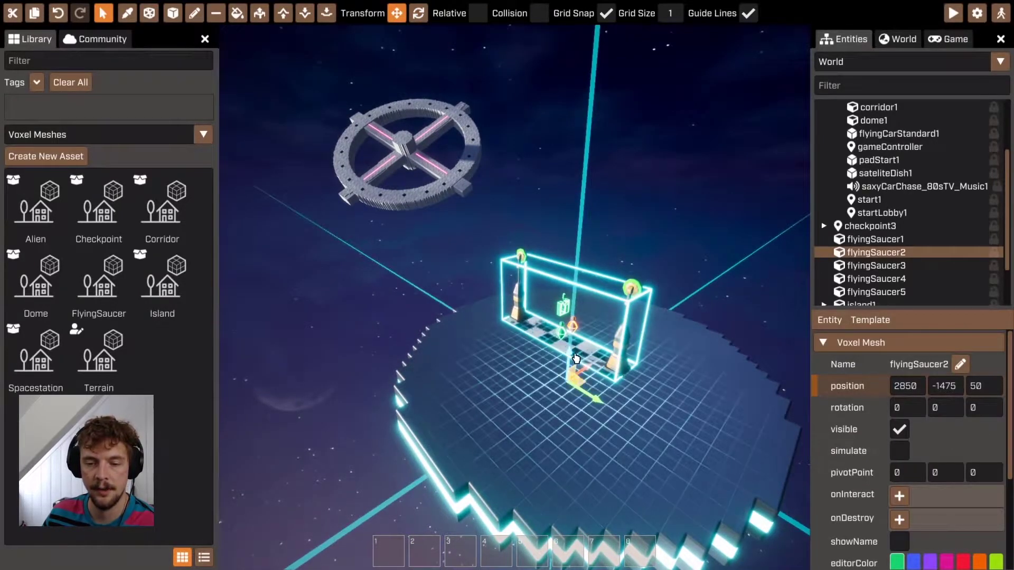
pyautogui.moveTo(568, 365); pyautogui.dragTo(570, 363)
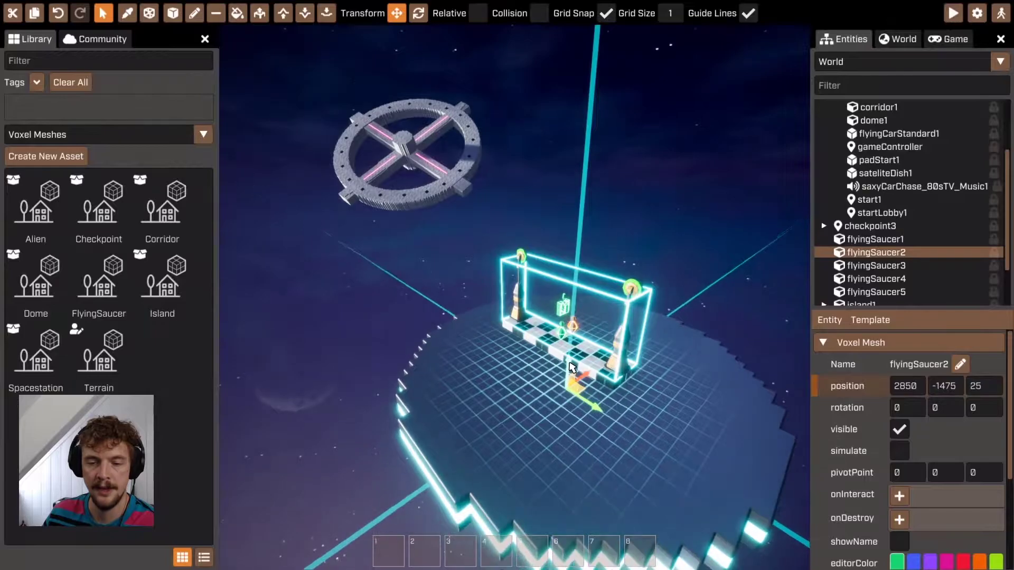
# Select the whole checkpoint3 entity and move it down onto the saucer's surface, at about 2875, -1400, 0
pyautogui.moveTo(577, 380); pyautogui.dragTo(565, 423, button='right')
pyautogui.press('d')
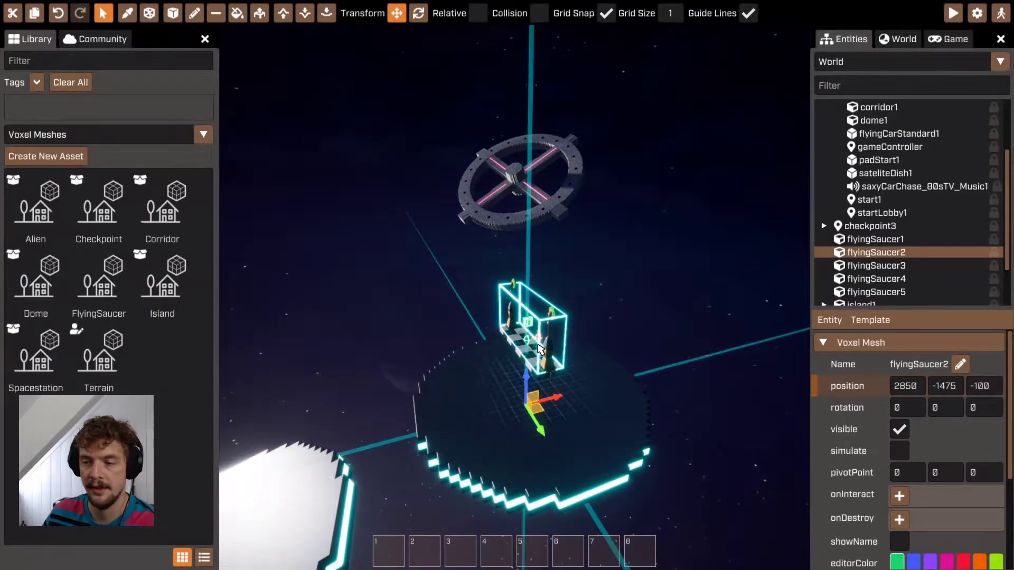
pyautogui.click(552, 360)
pyautogui.click(888, 227)
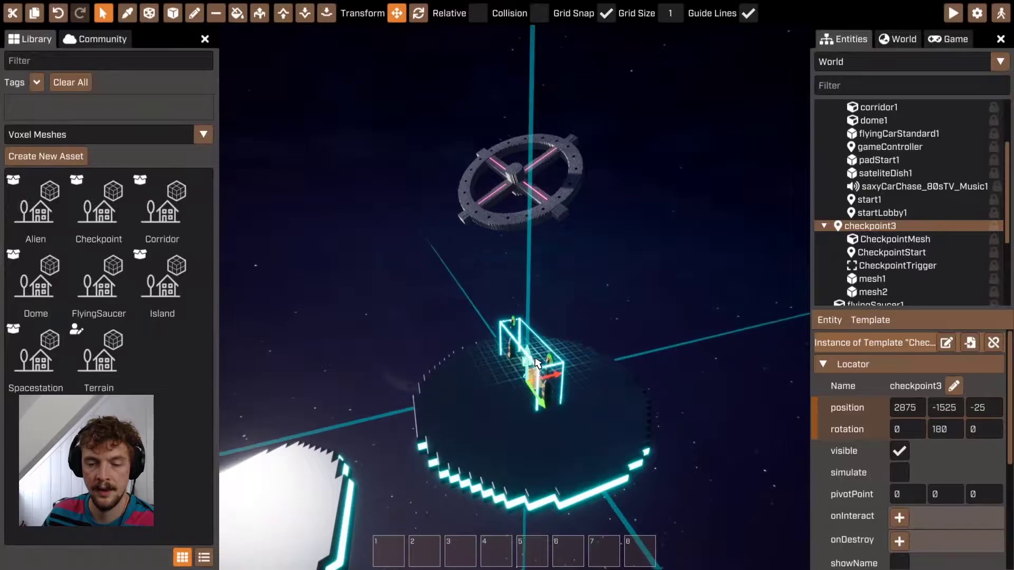
pyautogui.moveTo(534, 360); pyautogui.dragTo(514, 297, button='right')
pyautogui.press('w')
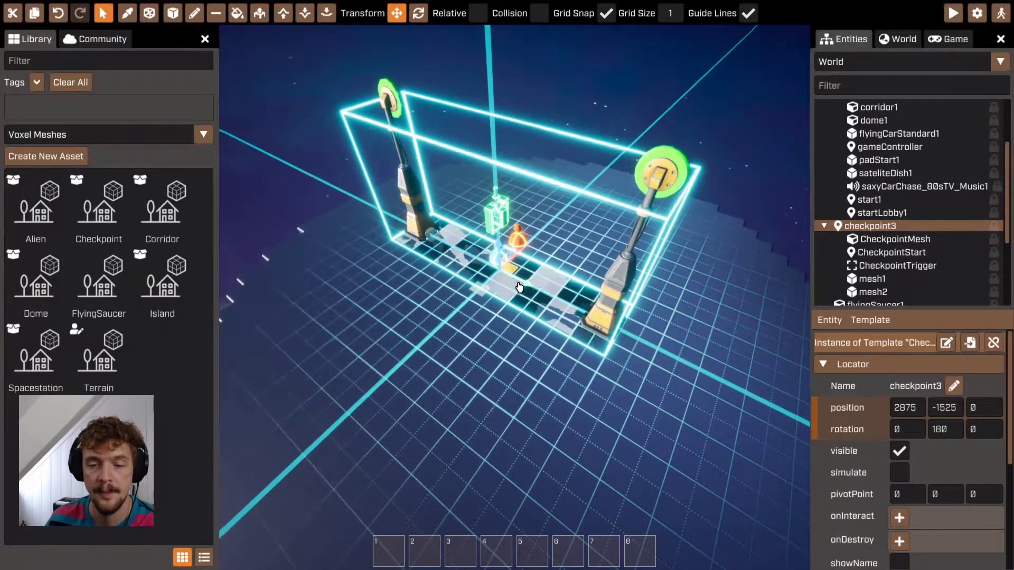
pyautogui.moveTo(519, 287); pyautogui.dragTo(589, 323)
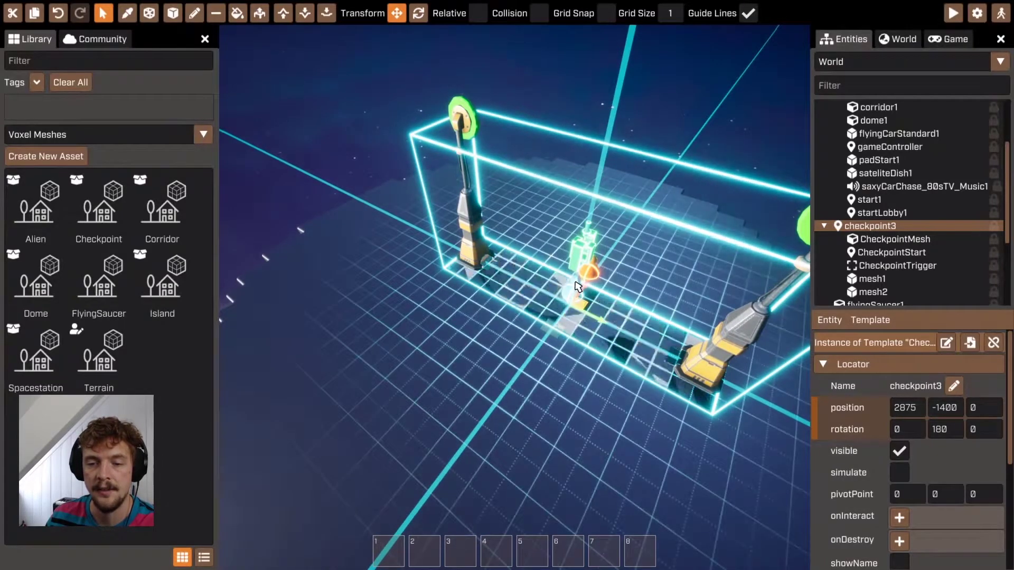
# Raise checkpoint3 slightly to 2875, -1400, 3.27 so its chequered floor sits just above the saucer's surface
pyautogui.moveTo(578, 287); pyautogui.dragTo(581, 285)
pyautogui.press('w')
pyautogui.moveTo(608, 367); pyautogui.dragTo(352, 304, button='right')
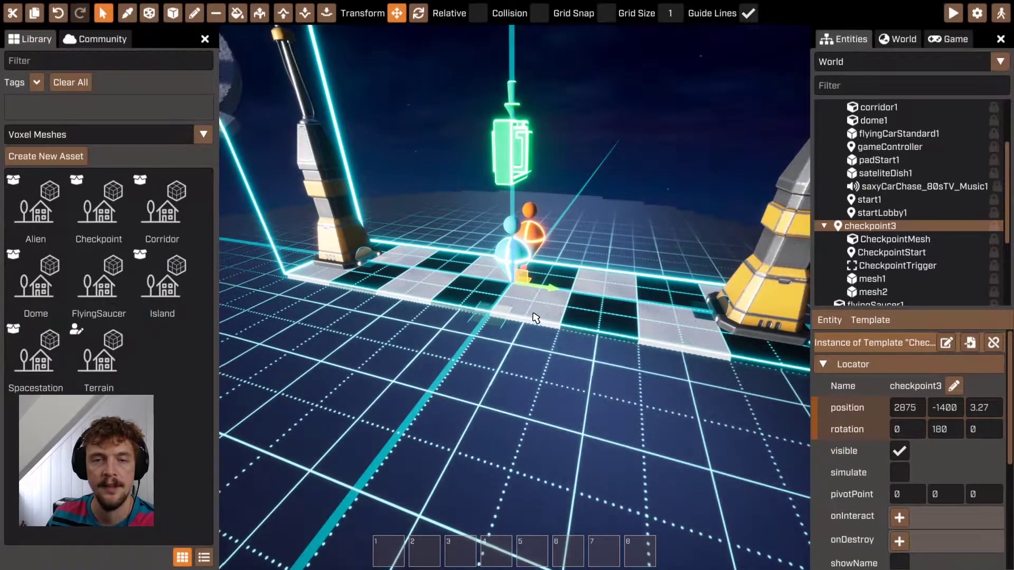
pyautogui.press('s')
pyautogui.moveTo(653, 332); pyautogui.dragTo(530, 442, button='right')
pyautogui.keyDown('alt'); pyautogui.moveTo(530, 441); pyautogui.dragTo(514, 299); pyautogui.keyUp('alt')
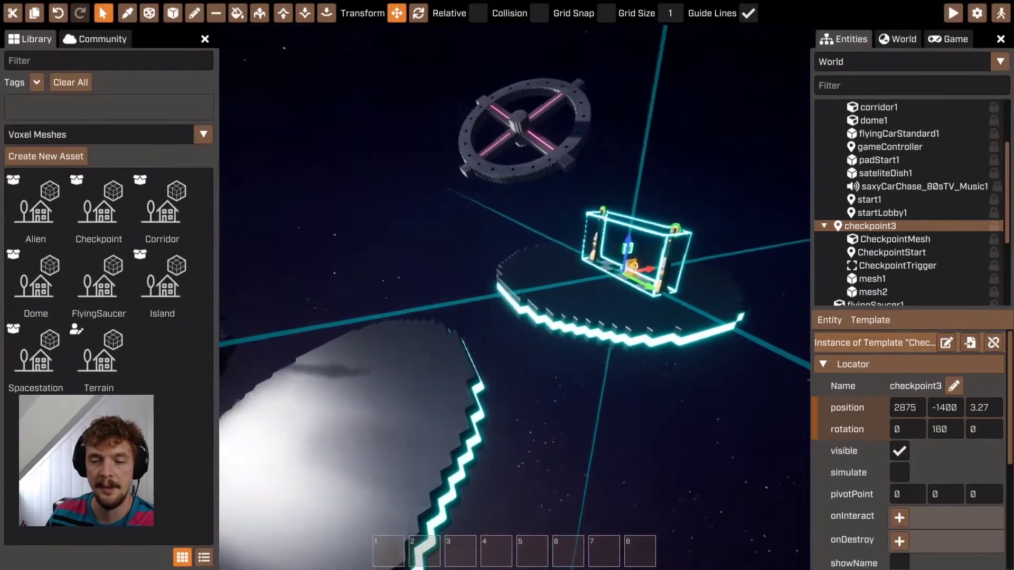
# Run and jump across the saucers to the checkpoint as the character, fly up, and return to the advanced editor
pyautogui.moveTo(515, 297); pyautogui.dragTo(515, 327, button='right')
pyautogui.press('s')
pyautogui.press('w')
pyautogui.keyDown('alt'); pyautogui.moveTo(515, 299); pyautogui.dragTo(515, 299); pyautogui.keyUp('alt')
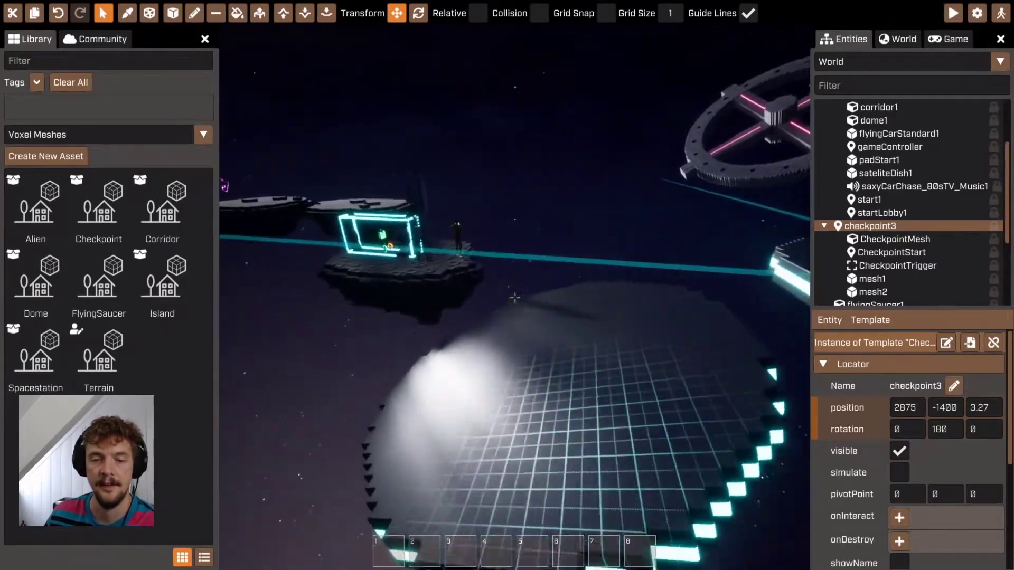
pyautogui.press('F5')
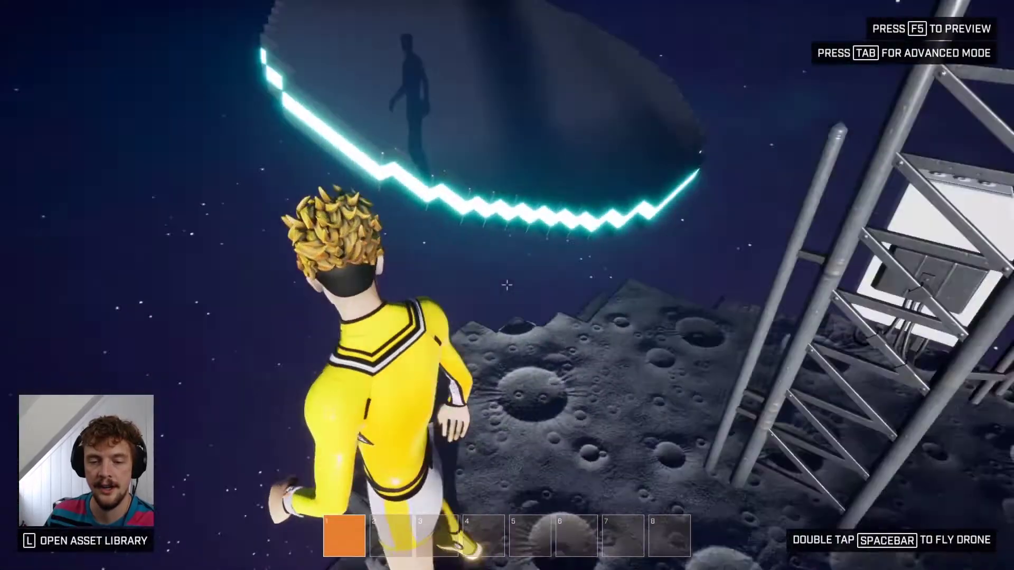
pyautogui.press('w')
pyautogui.press('space')
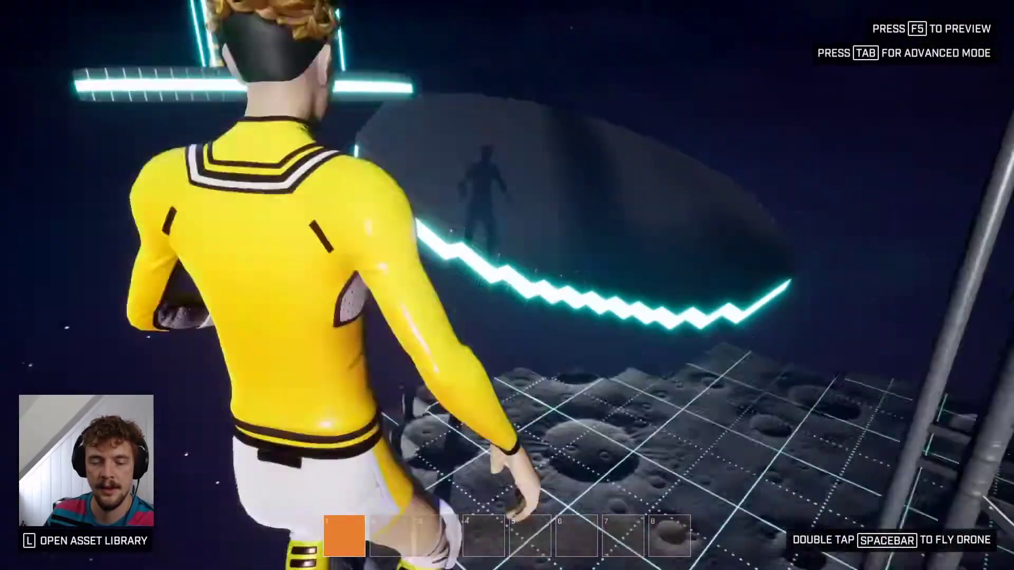
pyautogui.press('w')
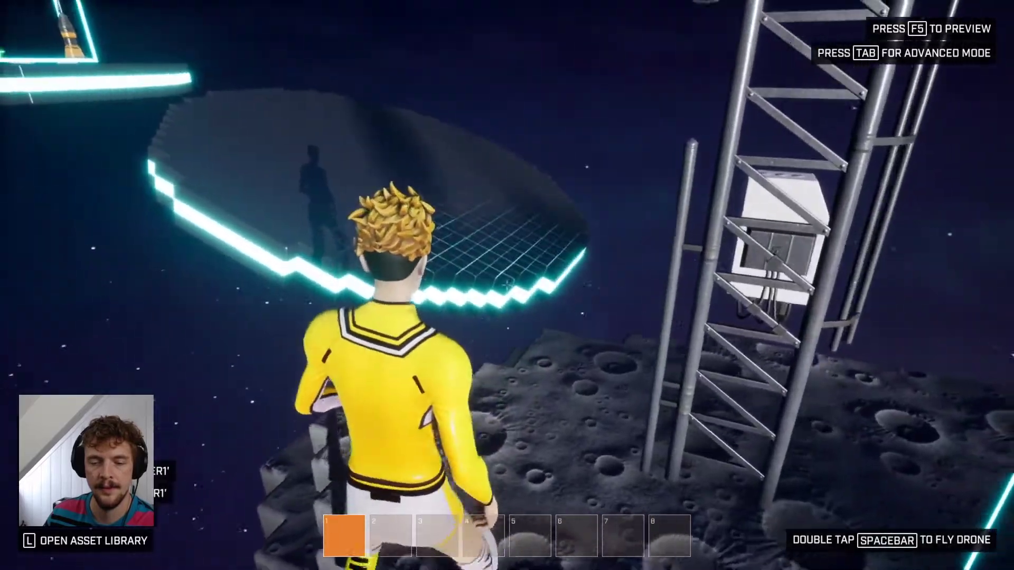
pyautogui.press('space')
pyautogui.press('w')
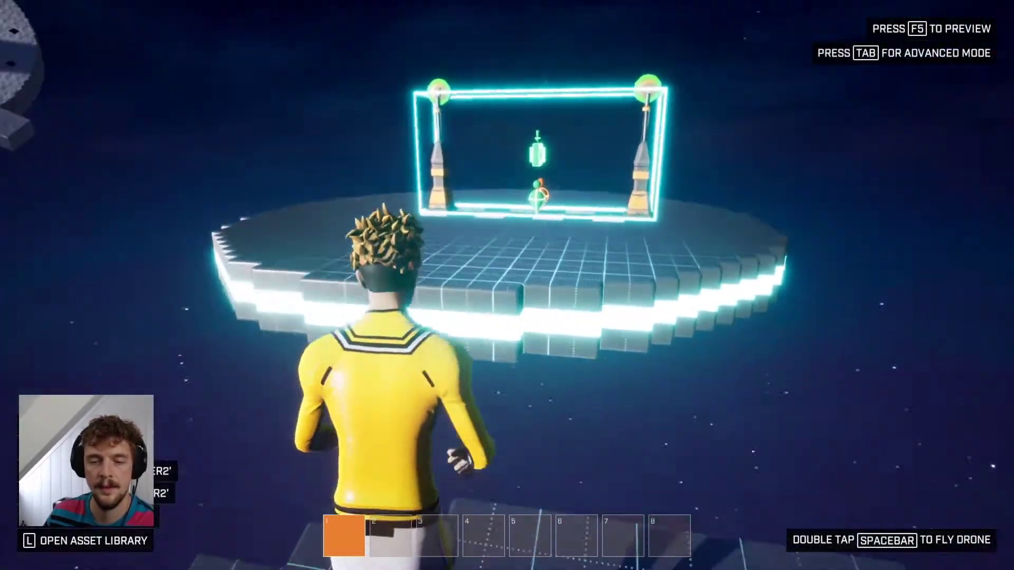
pyautogui.press('w')
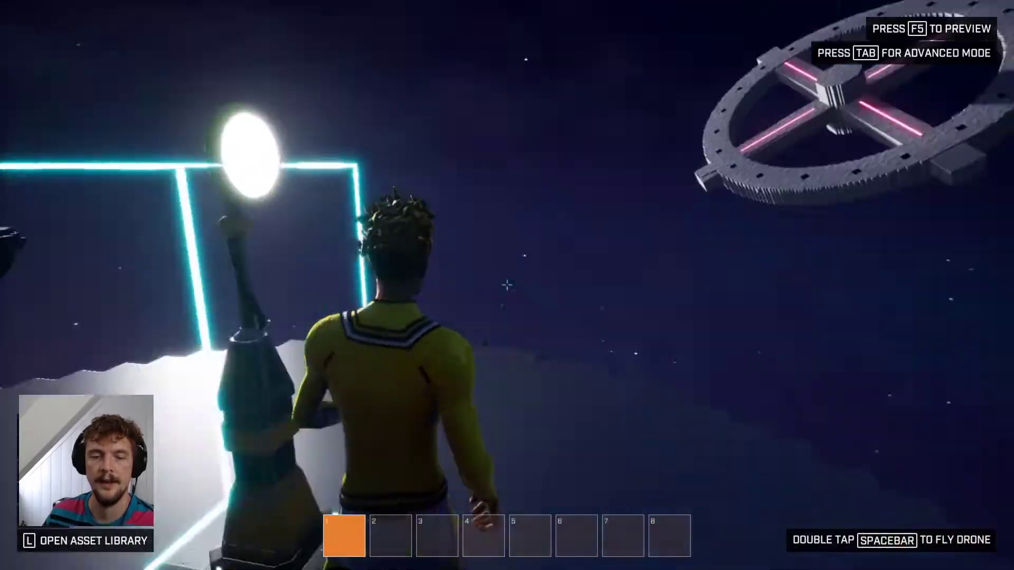
pyautogui.press('space')
pyautogui.press('space')
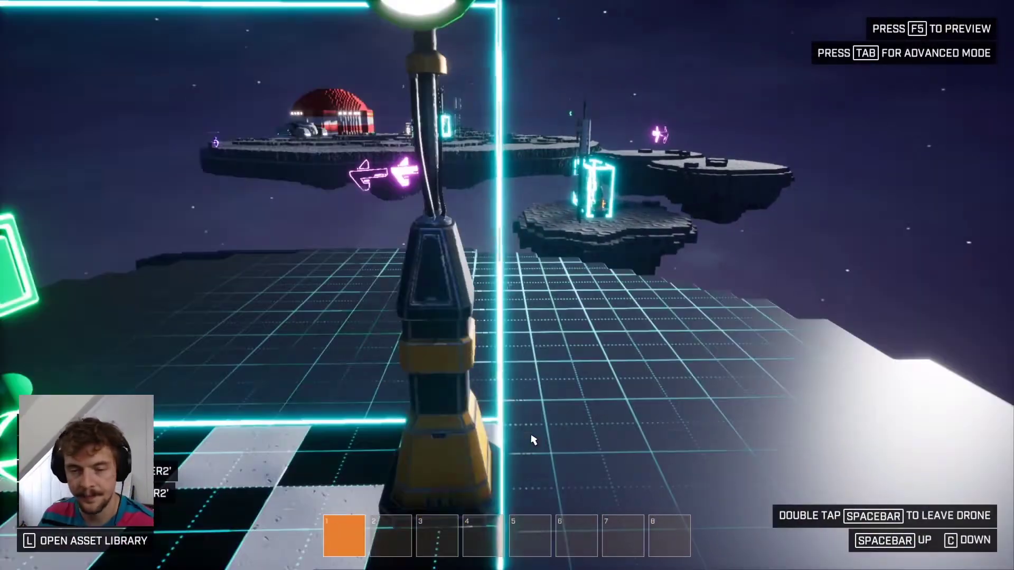
pyautogui.press('Tab')
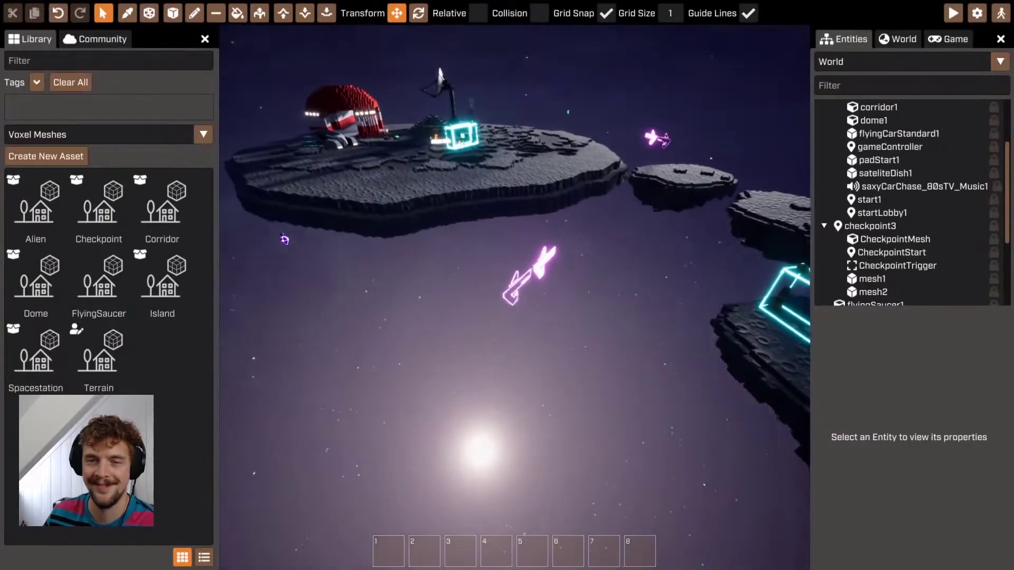
# Filter the voxel library for "metal" and choose the Metal (Steel) voxel as the building material
pyautogui.press('a')
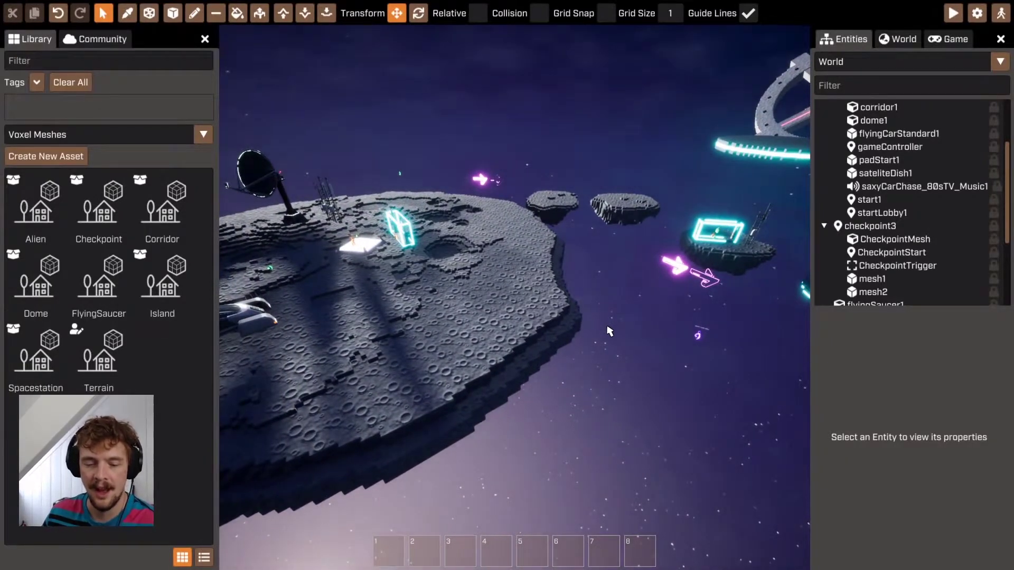
pyautogui.moveTo(608, 327); pyautogui.dragTo(737, 301, button='right')
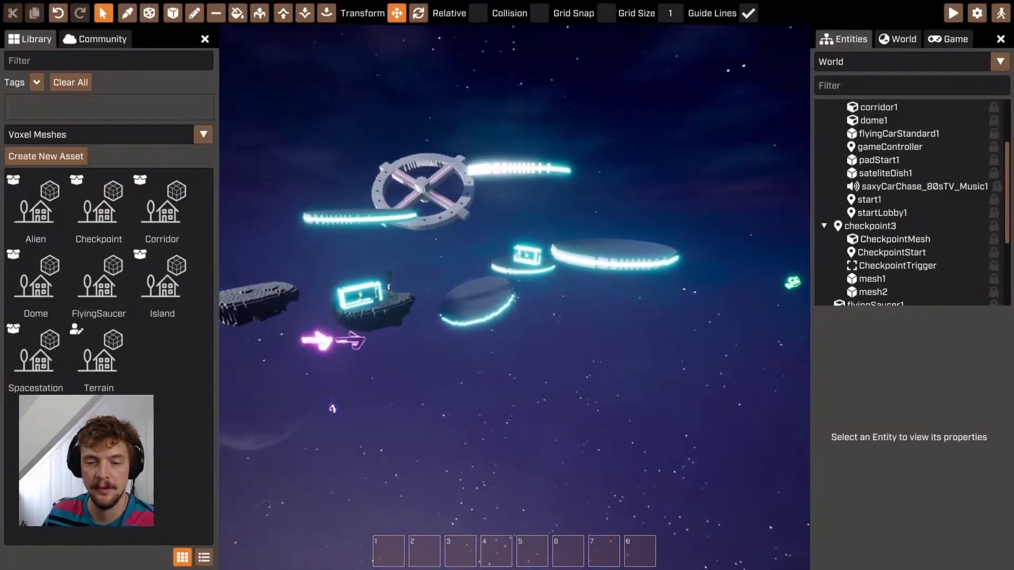
pyautogui.press('w')
pyautogui.moveTo(515, 298); pyautogui.dragTo(482, 321, button='right')
pyautogui.press('w')
pyautogui.click(68, 134)
pyautogui.click(63, 154)
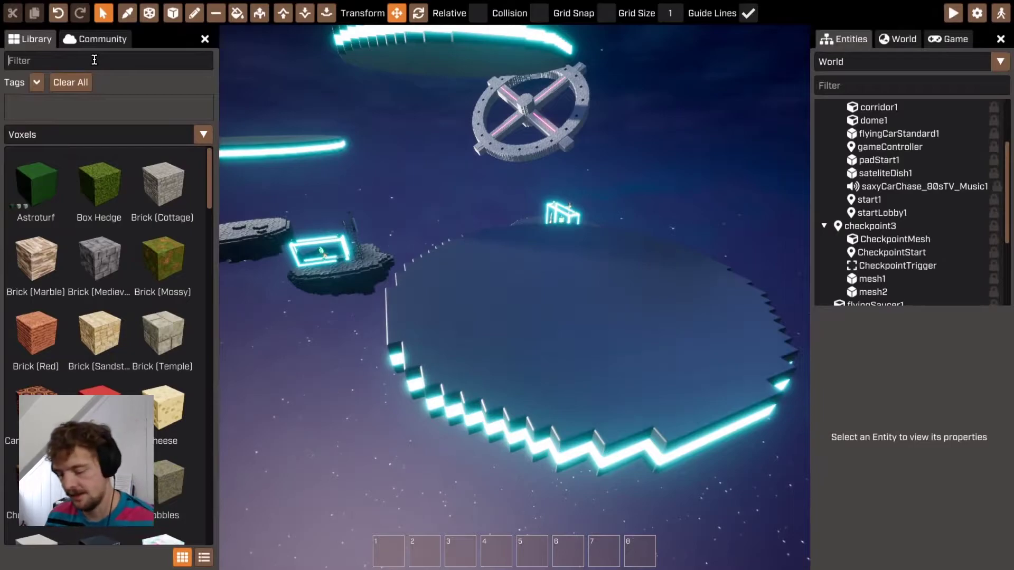
pyautogui.write('metal')
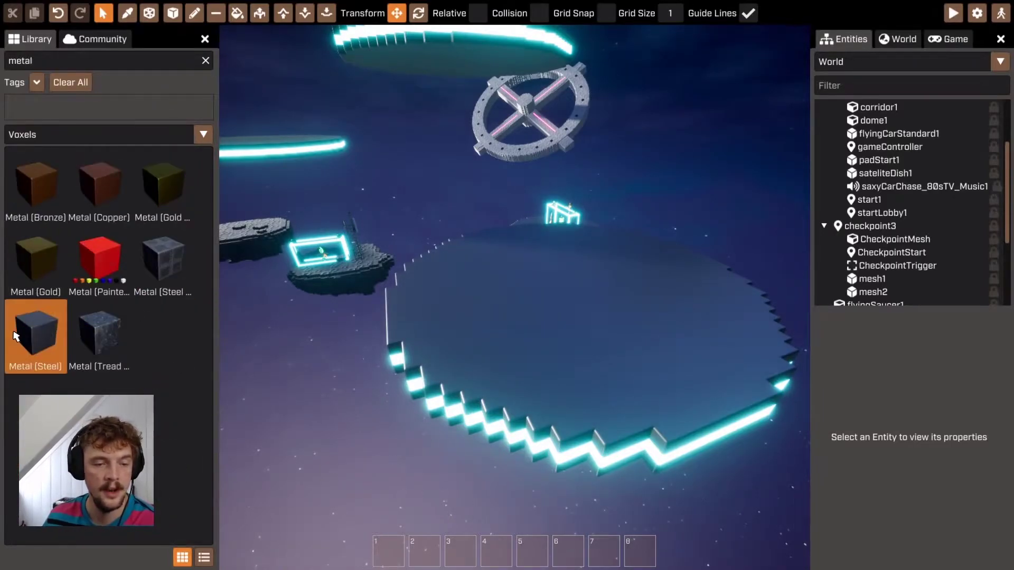
pyautogui.click(16, 336)
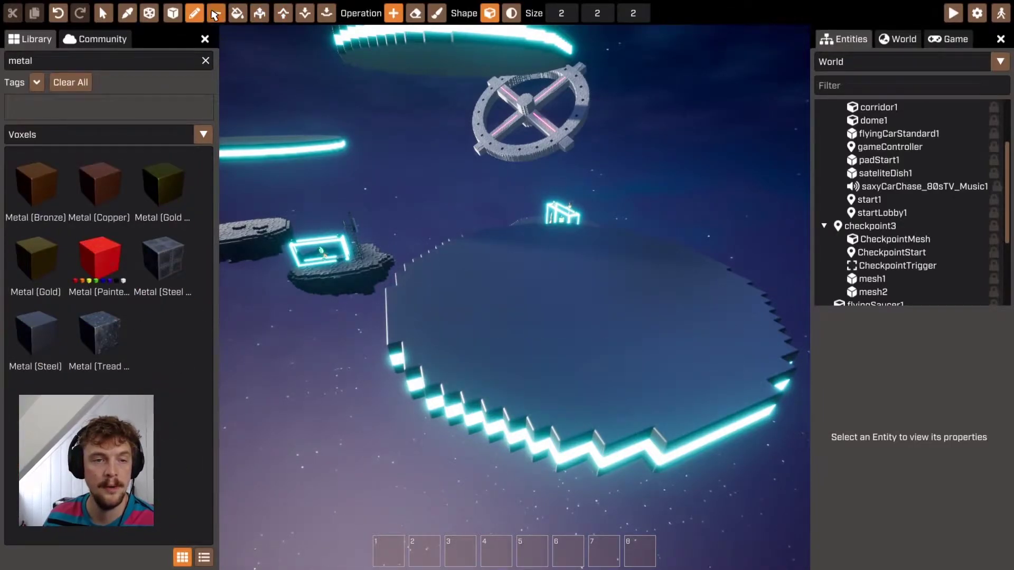
# Use the shape tool to add a steel sphere of 11 × 12 × 6 voxels at the middle of a saucer
pyautogui.click(238, 14)
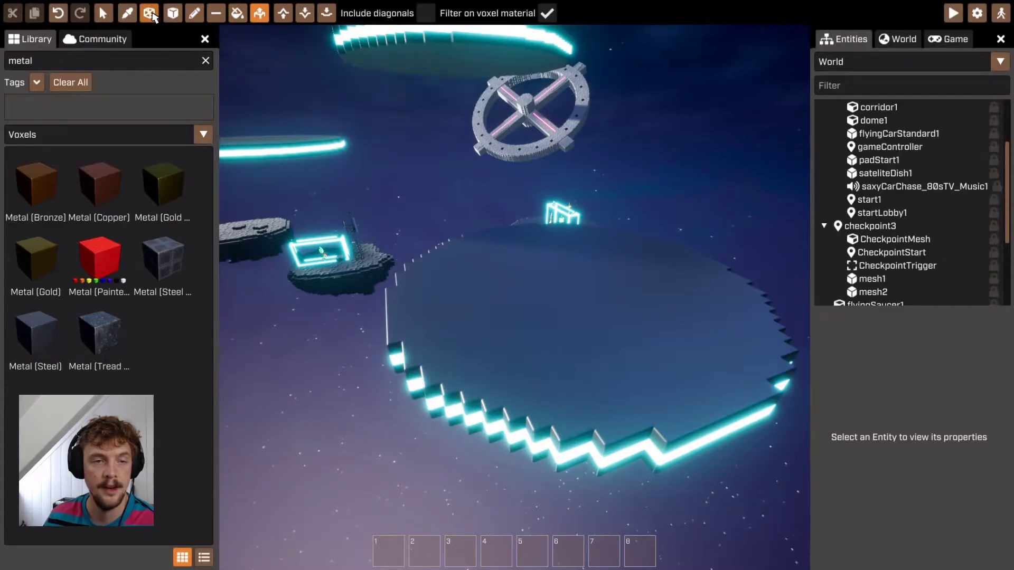
pyautogui.click(173, 13)
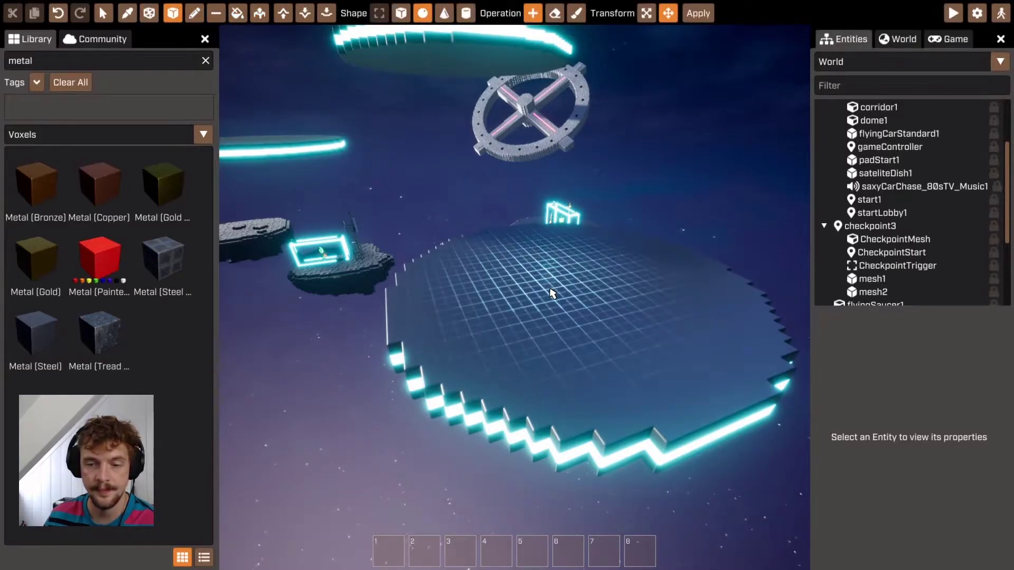
pyautogui.moveTo(534, 280); pyautogui.dragTo(700, 299)
pyautogui.press('d')
pyautogui.moveTo(634, 319); pyautogui.dragTo(581, 319, button='right')
pyautogui.moveTo(551, 311); pyautogui.dragTo(559, 314)
pyautogui.press('d')
pyautogui.moveTo(560, 314); pyautogui.dragTo(507, 286, button='right')
pyautogui.moveTo(579, 151); pyautogui.dragTo(564, 151)
pyautogui.press('d')
pyautogui.moveTo(564, 151); pyautogui.dragTo(520, 275, button='right')
pyautogui.press('w')
# Enlarge the sphere to 26 × 26 × 17 voxels around the saucer's centre and apply it as the saucers' dome
pyautogui.click(647, 13)
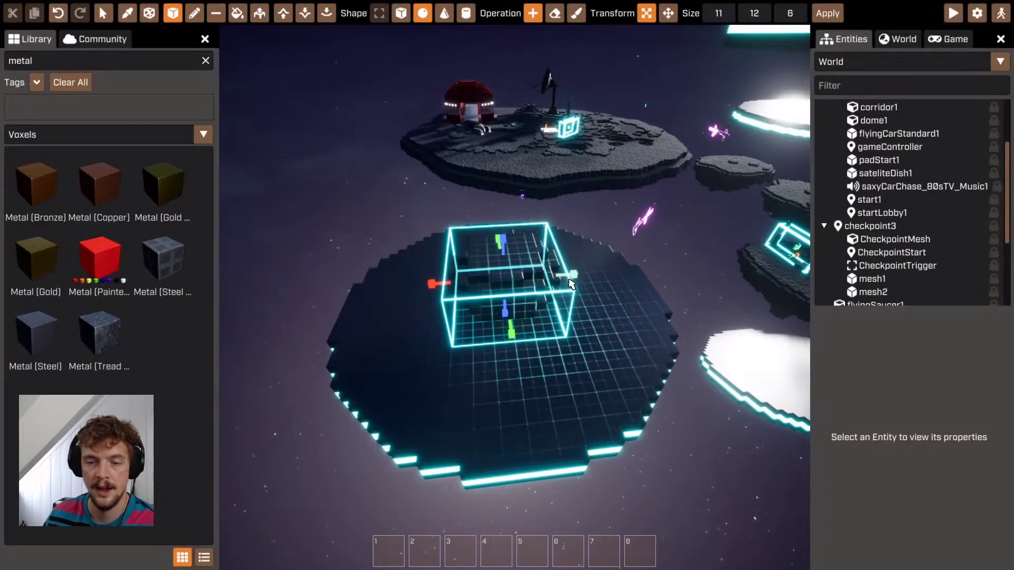
pyautogui.moveTo(432, 283); pyautogui.dragTo(359, 289)
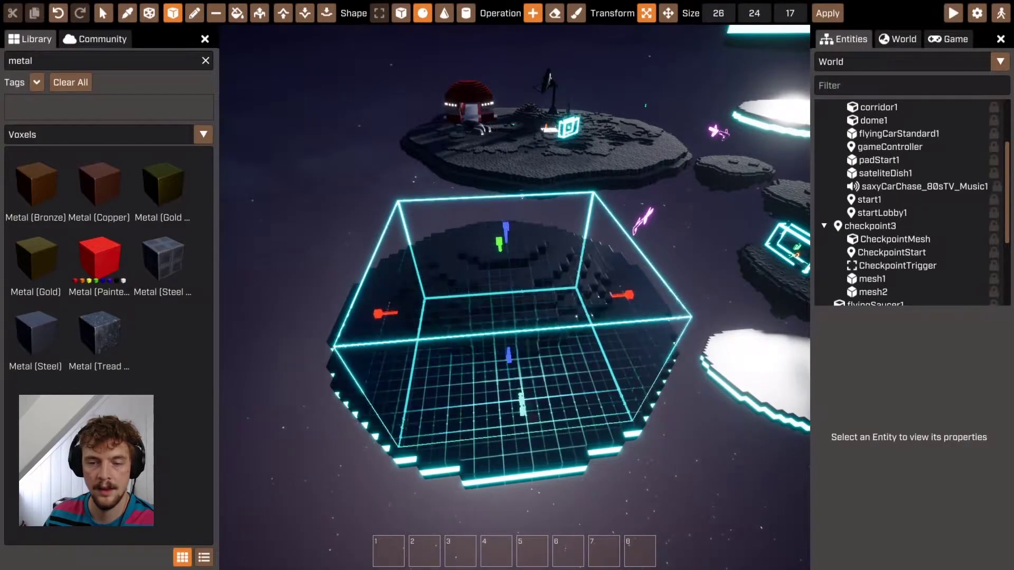
pyautogui.press('a')
pyautogui.moveTo(423, 132); pyautogui.dragTo(536, 127, button='right')
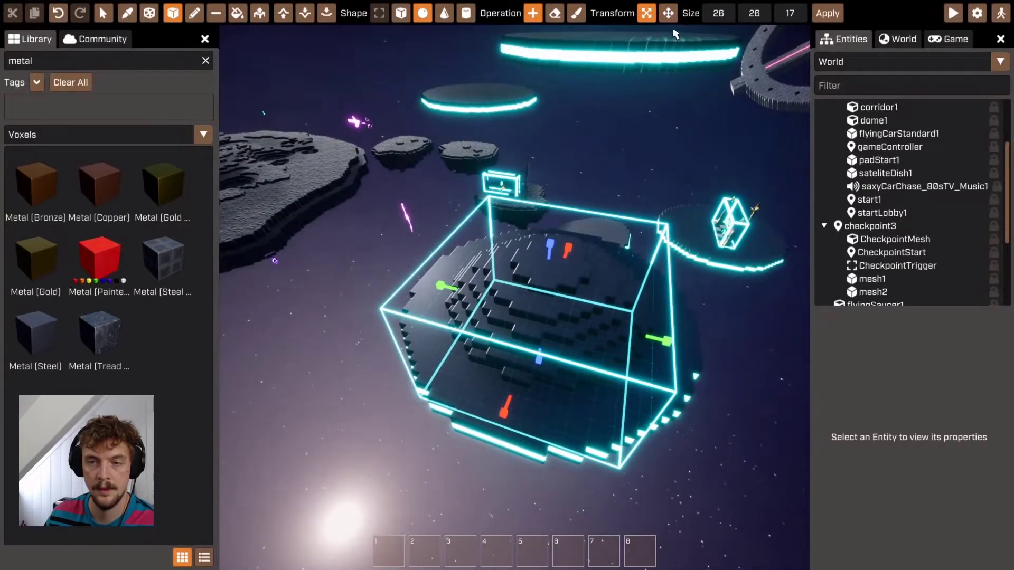
pyautogui.press('a')
pyautogui.moveTo(585, 336); pyautogui.dragTo(514, 298, button='right')
pyautogui.press('d')
pyautogui.press('Return')
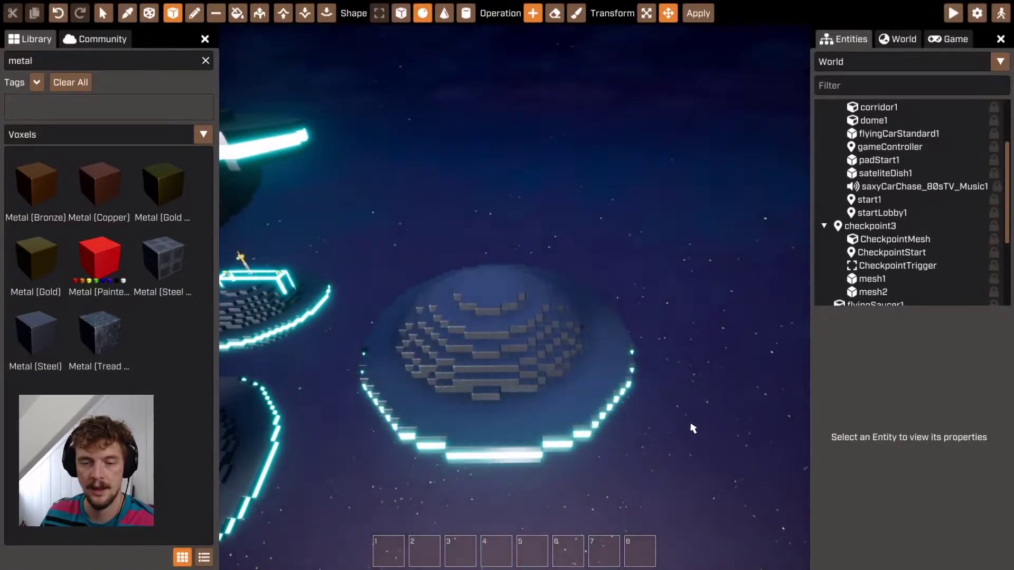
pyautogui.moveTo(687, 428); pyautogui.dragTo(515, 298, button='right')
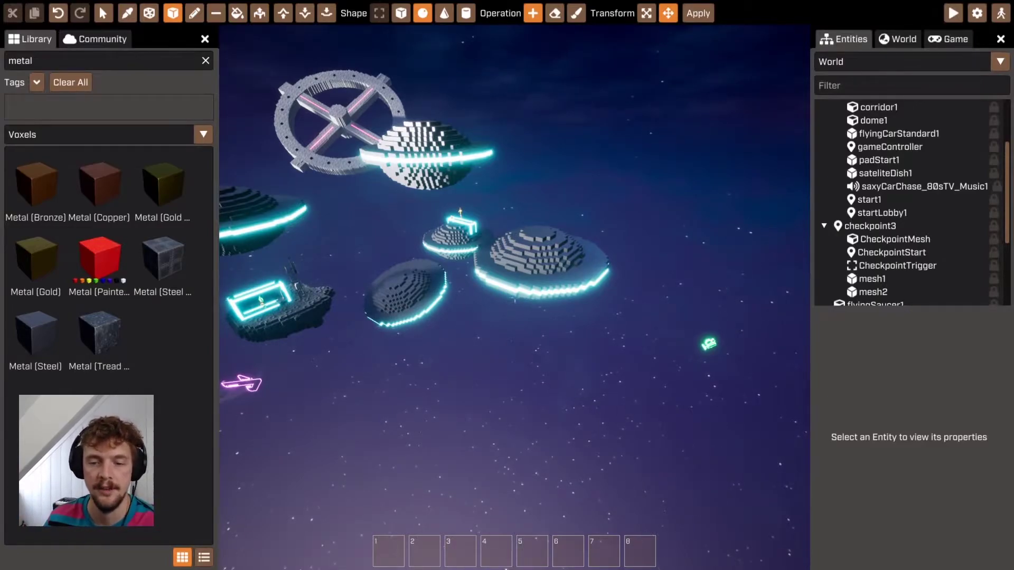
pyautogui.moveTo(515, 297); pyautogui.dragTo(515, 297, button='right')
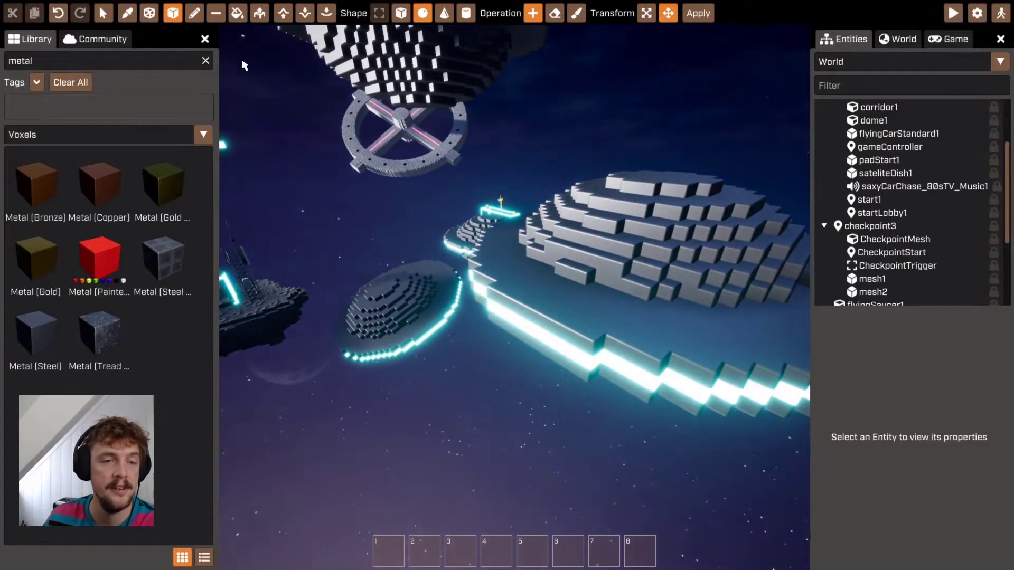
# Clear the library filter, list the meshes and place a large animal skull on top of a saucer's dome
pyautogui.click(206, 60)
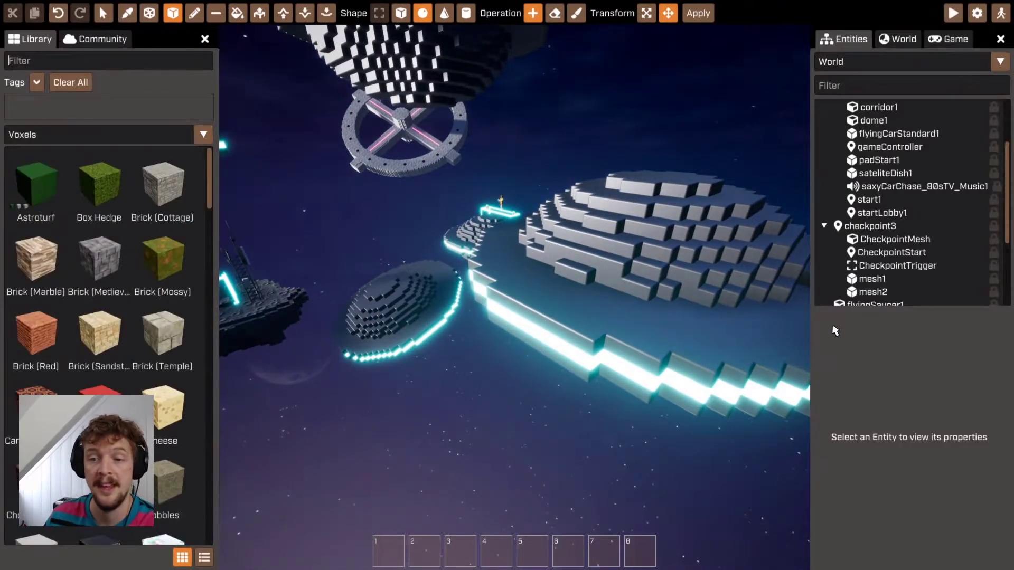
pyautogui.click(72, 133)
pyautogui.click(74, 166)
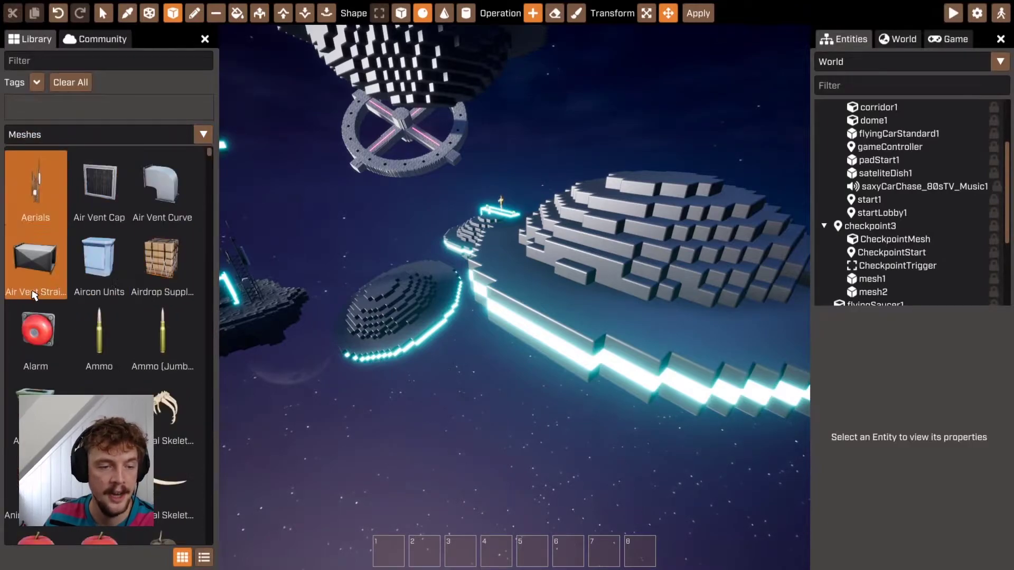
pyautogui.click(40, 485)
pyautogui.press('s')
pyautogui.press('d')
pyautogui.click(554, 200)
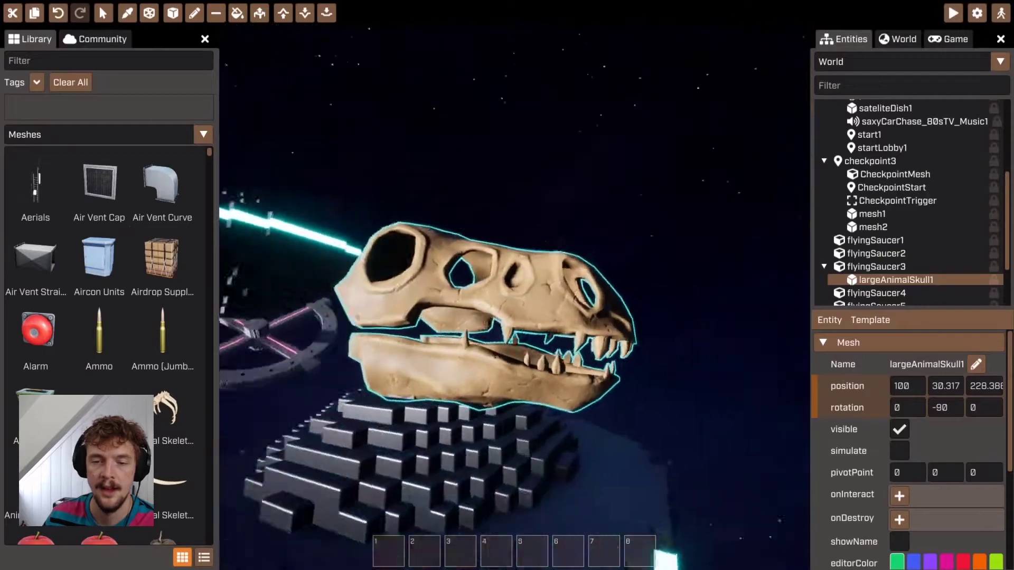
pyautogui.press('s')
pyautogui.moveTo(553, 211); pyautogui.dragTo(507, 227, button='right')
pyautogui.press('Escape')
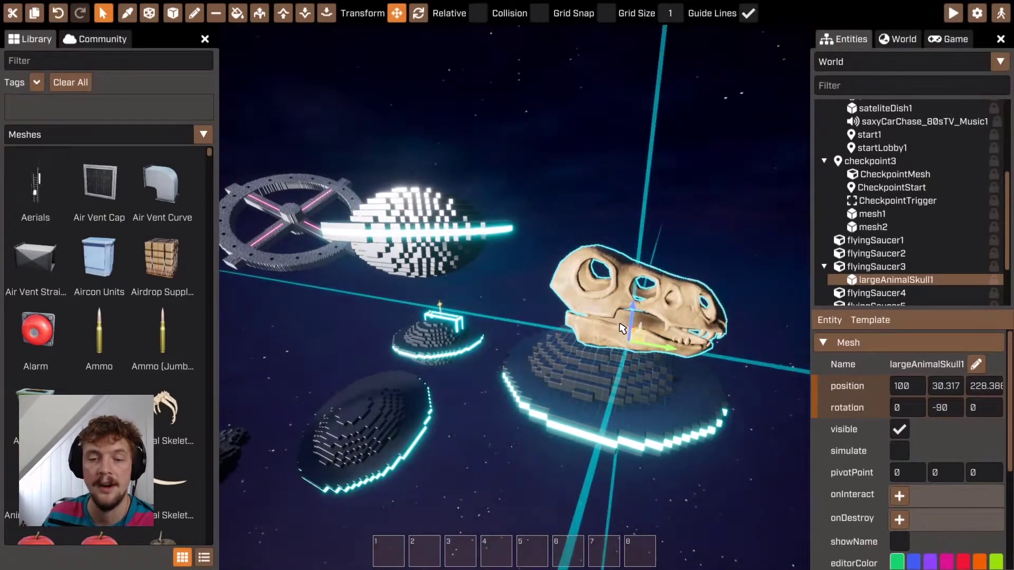
# Delete the large animal skull from the saucer
pyautogui.moveTo(656, 425); pyautogui.dragTo(388, 399, button='right')
pyautogui.moveTo(683, 403); pyautogui.dragTo(693, 397, button='right')
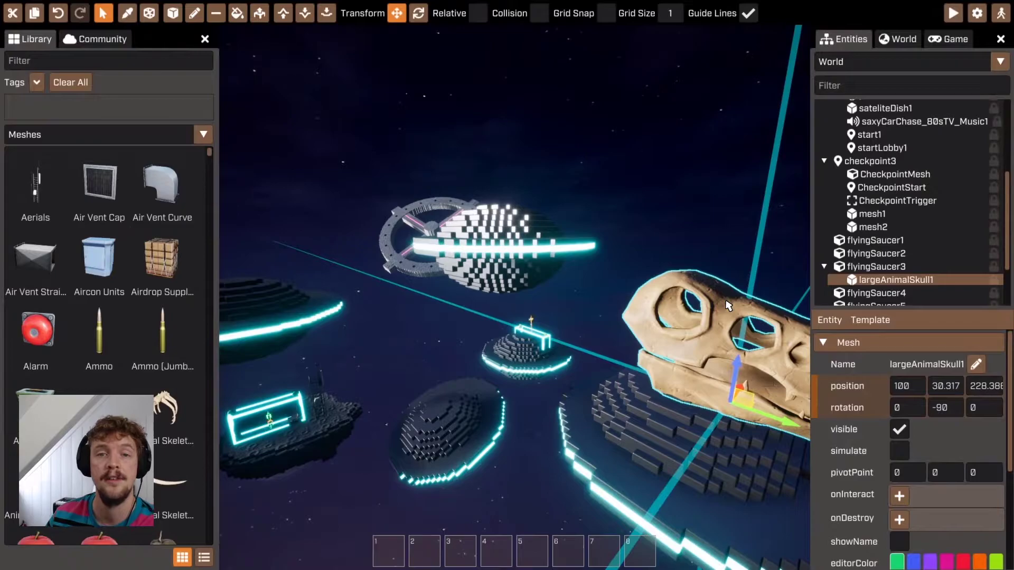
pyautogui.press('Delete')
# Select the spacestation1 voxel mesh and duplicate it
pyautogui.moveTo(515, 298); pyautogui.dragTo(515, 298, button='right')
pyautogui.moveTo(303, 255); pyautogui.dragTo(515, 298, button='right')
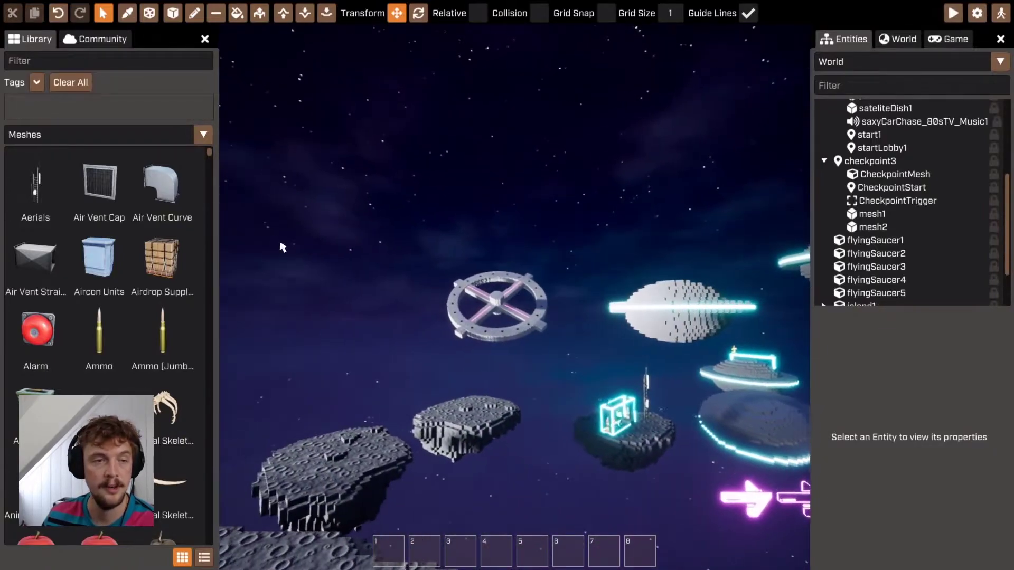
pyautogui.click(498, 299)
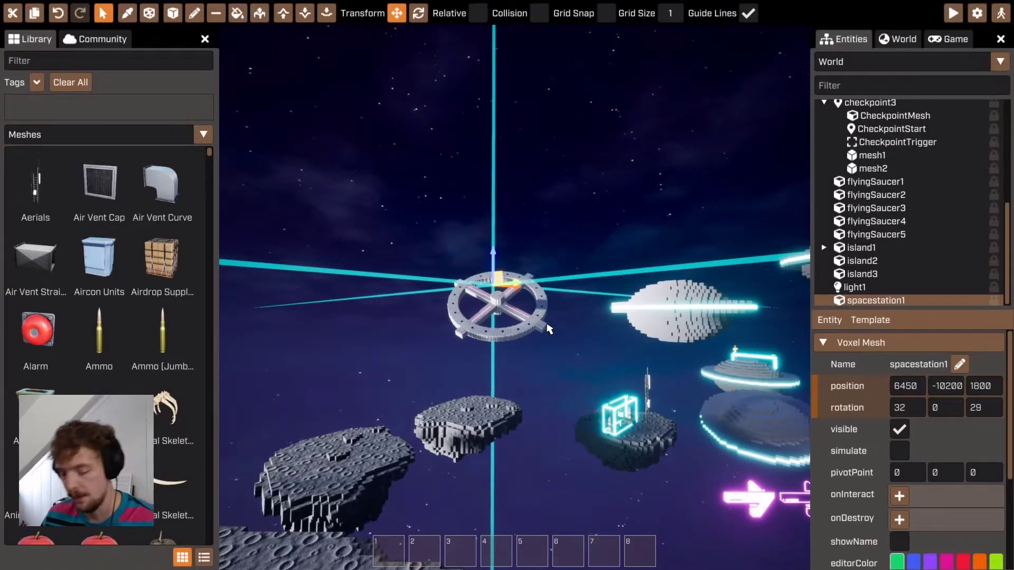
pyautogui.hotkey('ctrl', 'd')
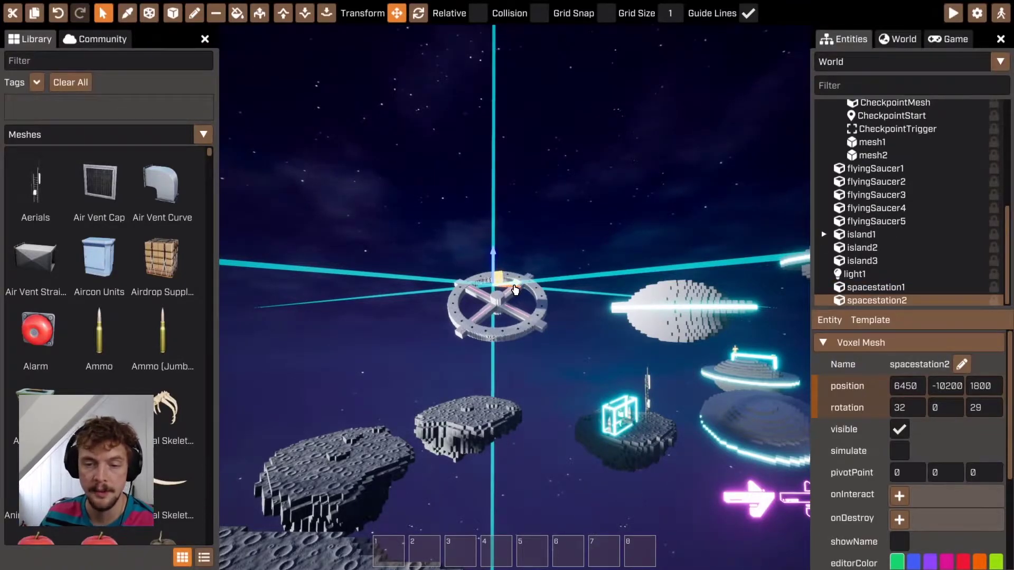
# Move the space station copy to about 16857, -4059, 1800 and set its tilt to 32, -27, 29 with the rotate tool
pyautogui.moveTo(528, 291); pyautogui.dragTo(605, 304)
pyautogui.moveTo(604, 303); pyautogui.dragTo(576, 290, button='right')
pyautogui.moveTo(514, 298)
pyautogui.mouseDown(button='right')
pyautogui.moveTo(489, 316)
pyautogui.moveTo(460, 320)
pyautogui.moveTo(523, 297)
pyautogui.mouseUp(button='right')
pyautogui.moveTo(654, 305); pyautogui.dragTo(1007, 215)
pyautogui.moveTo(656, 335); pyautogui.dragTo(514, 298, button='right')
pyautogui.click(418, 15)
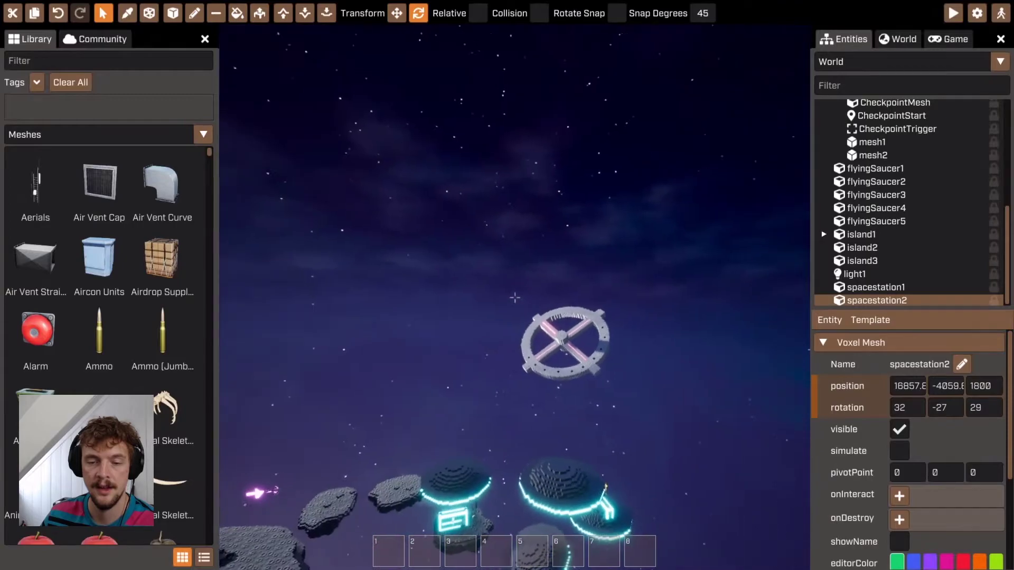
# View the space stations and domed saucers from the character's position and from drone flight over the course
pyautogui.press('Tab')
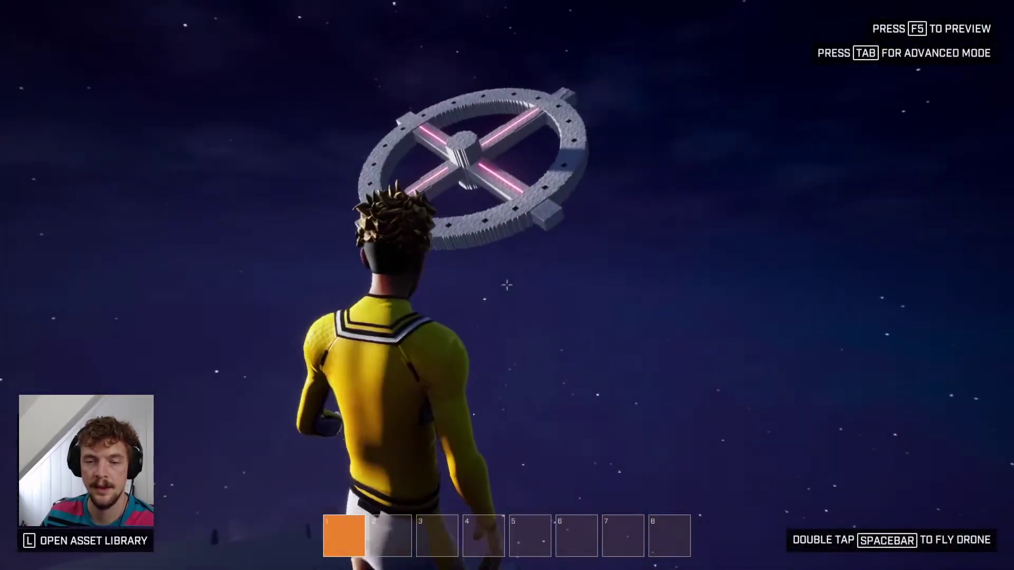
pyautogui.press('space')
pyautogui.press('space')
pyautogui.press('Tab')
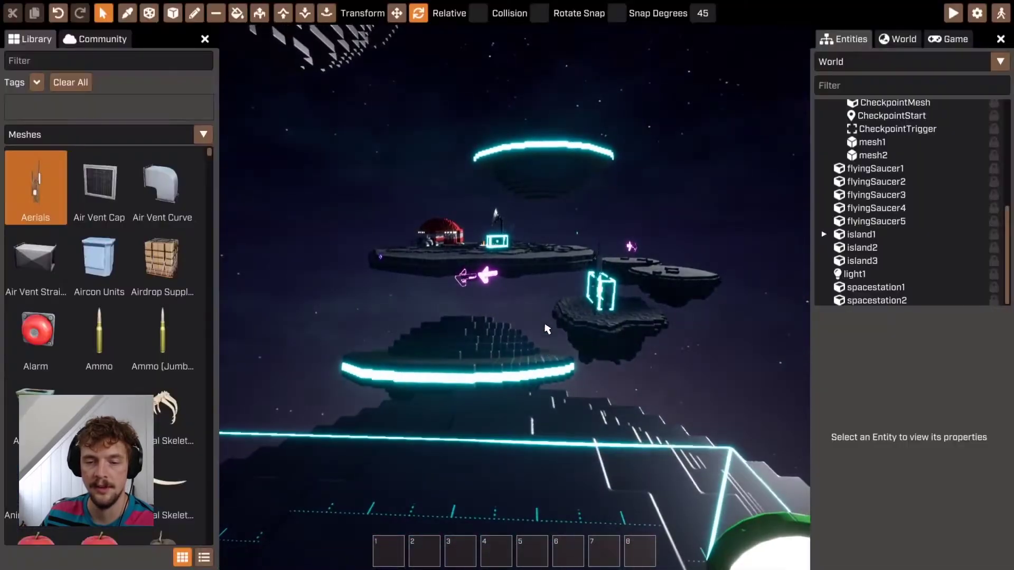
pyautogui.press('Tab')
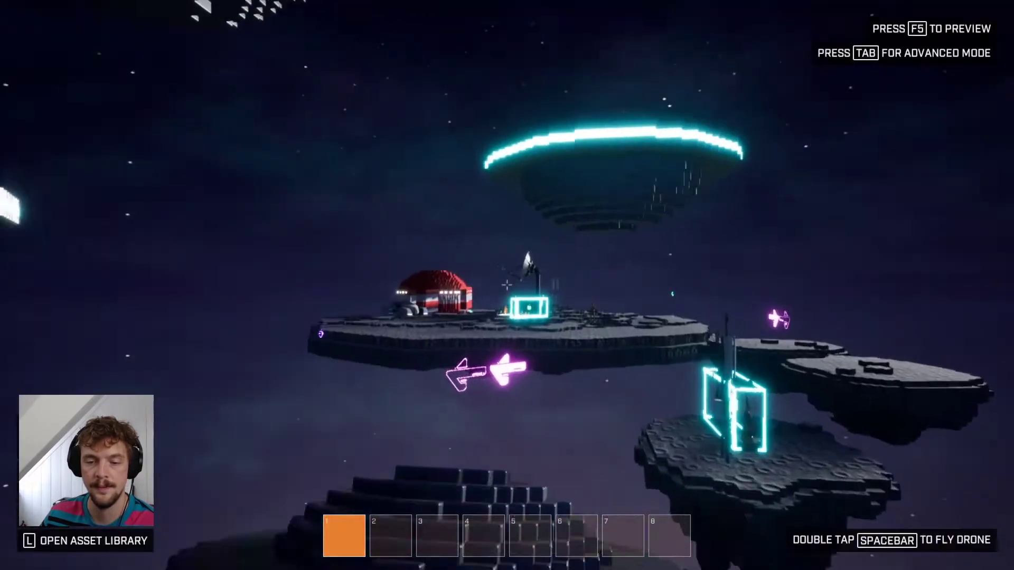
# Walk the character across the cratered island to inspect the space stations and saucers from ground level
pyautogui.press('w')
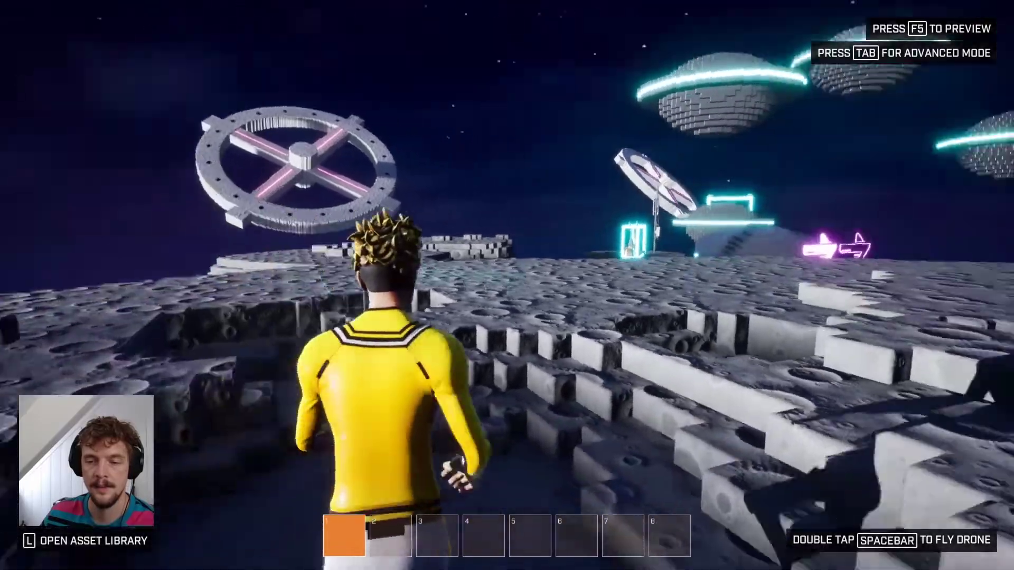
pyautogui.press('w')
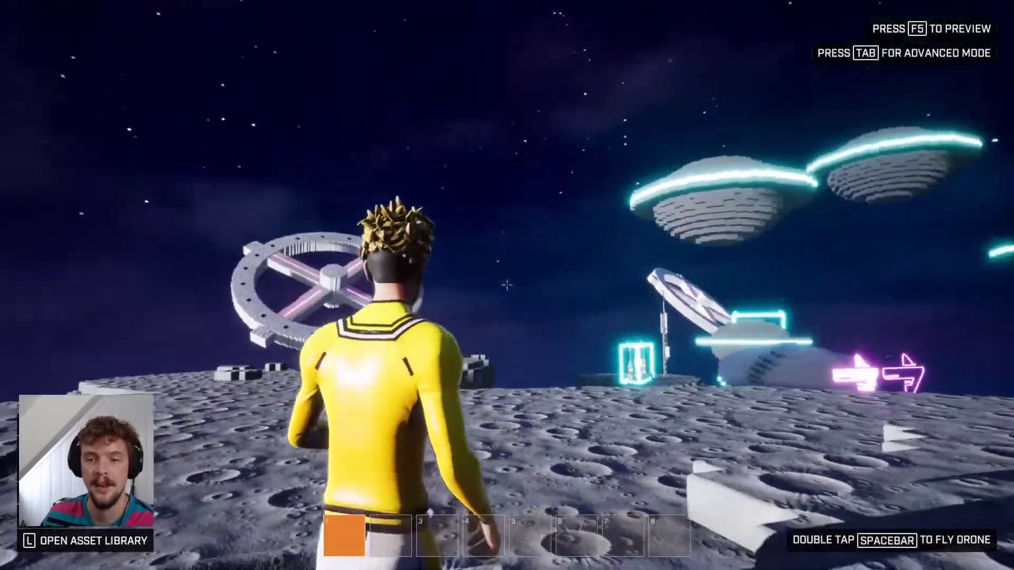
pyautogui.press('w')
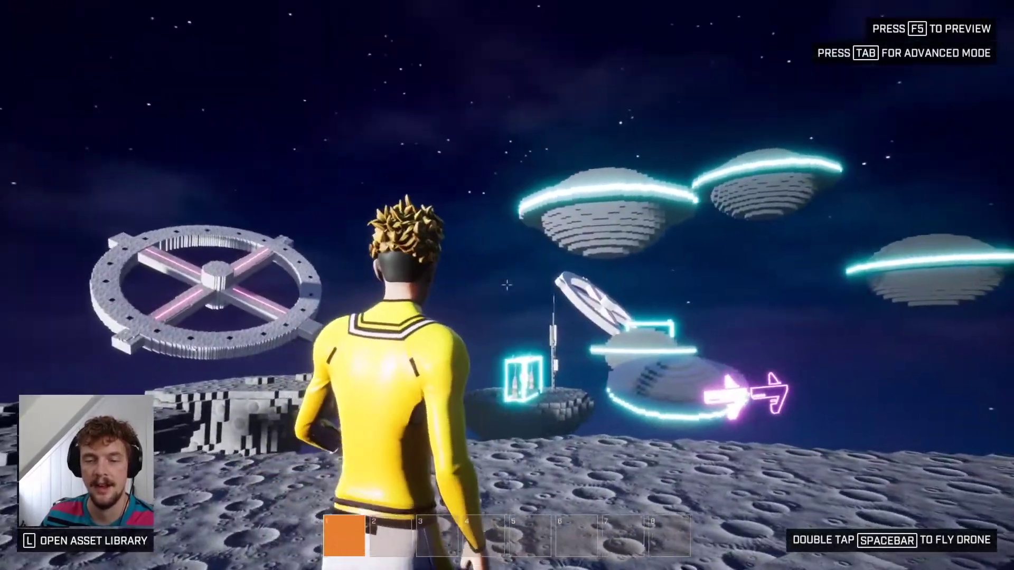
pyautogui.press('w')
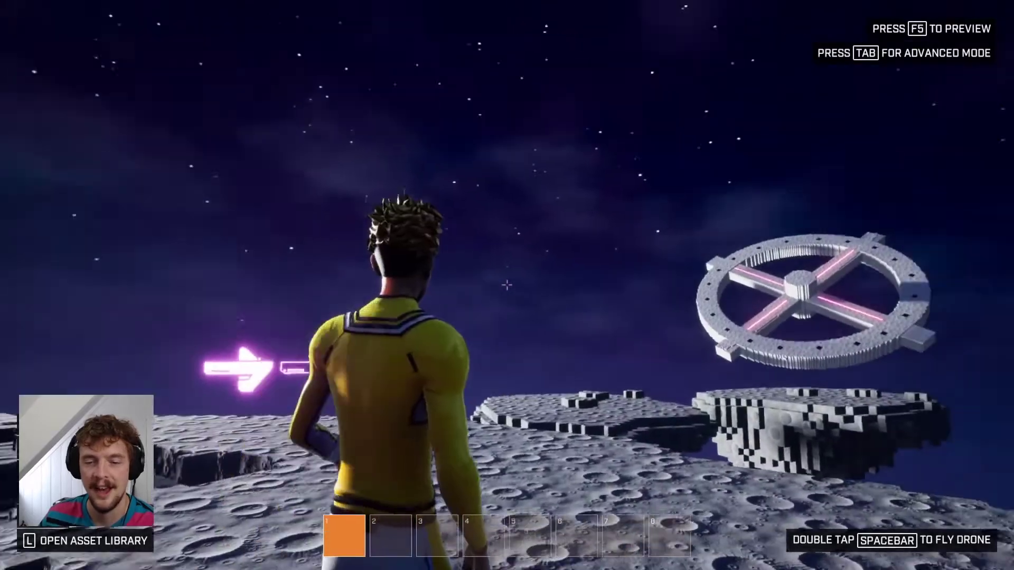
pyautogui.press('w')
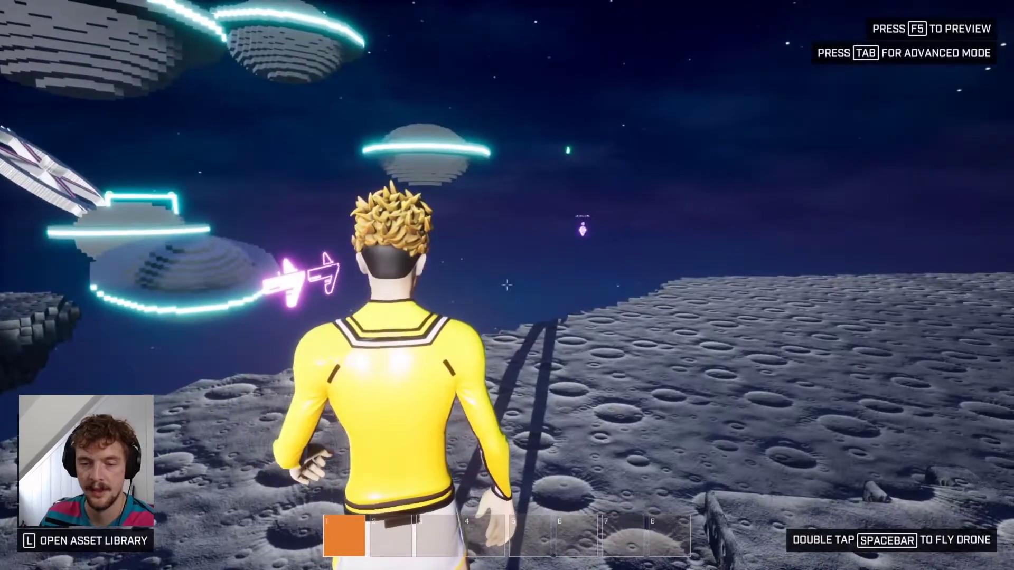
# Switch to advanced mode near the red dome building and show the Voxel Meshes assets in the library
pyautogui.press('Tab')
pyautogui.press('w')
pyautogui.moveTo(515, 298); pyautogui.dragTo(515, 299, button='right')
pyautogui.press('w')
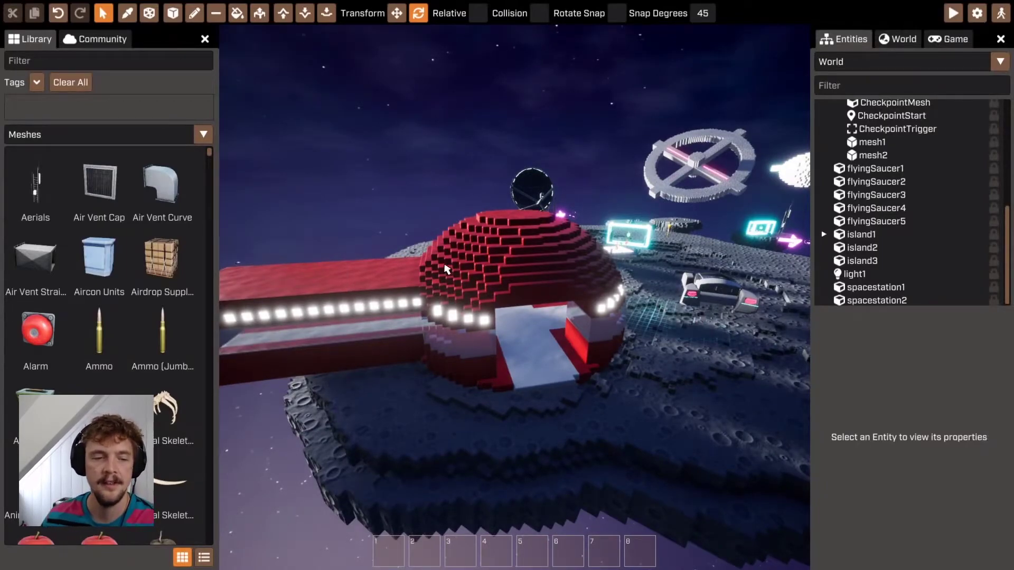
pyautogui.click(164, 134)
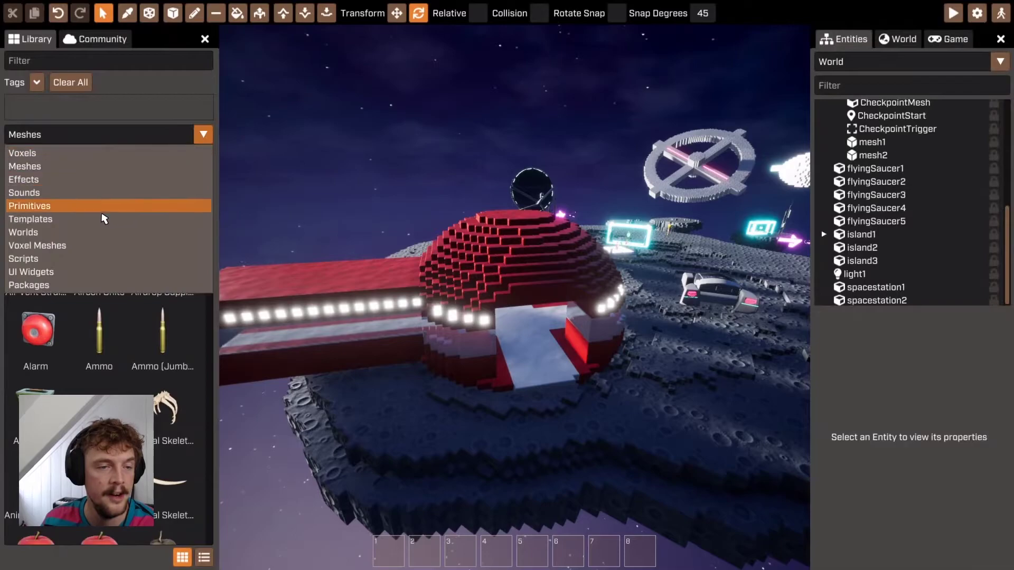
pyautogui.click(110, 252)
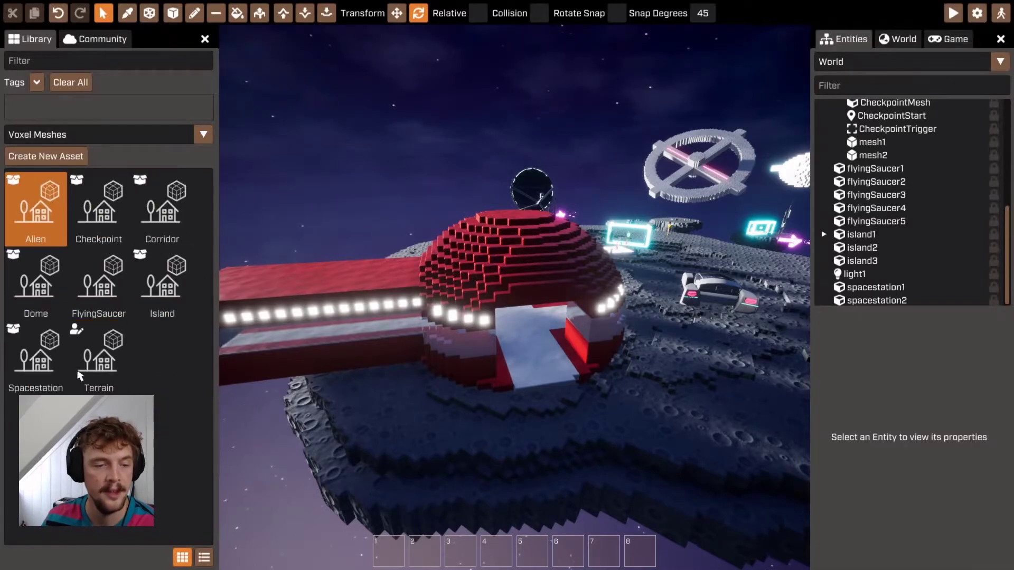
# Place a second Dome voxel mesh at the free end of the red corridor with a -90 rotation
pyautogui.click(31, 296)
pyautogui.click(173, 225)
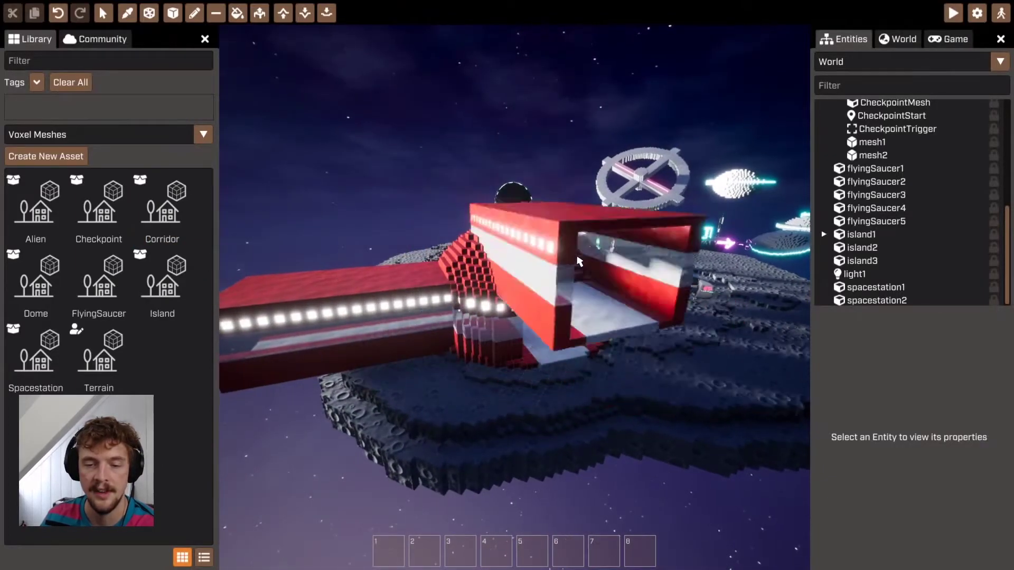
pyautogui.moveTo(493, 333); pyautogui.dragTo(512, 398, button='right')
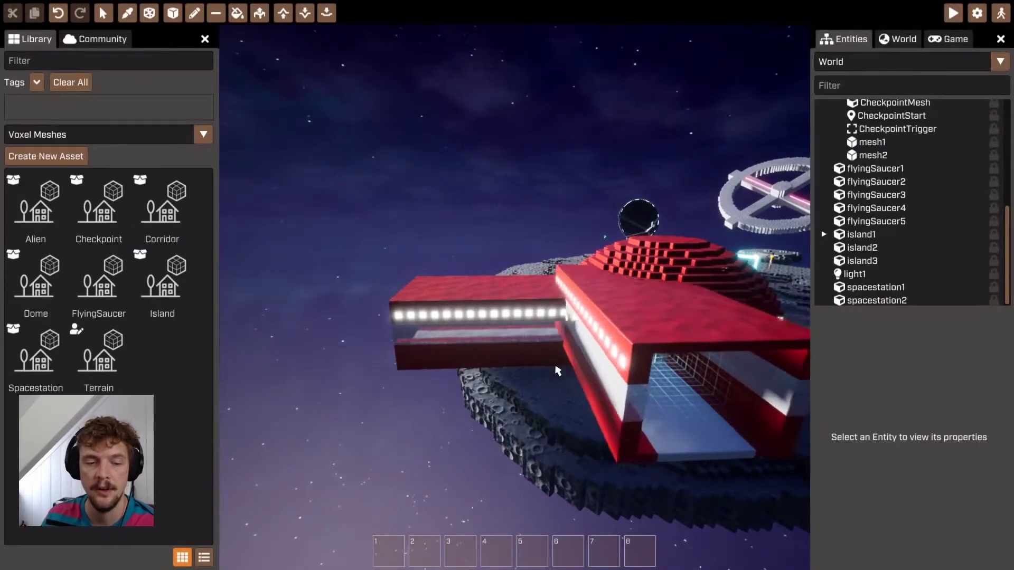
pyautogui.click(36, 285)
pyautogui.click(377, 332)
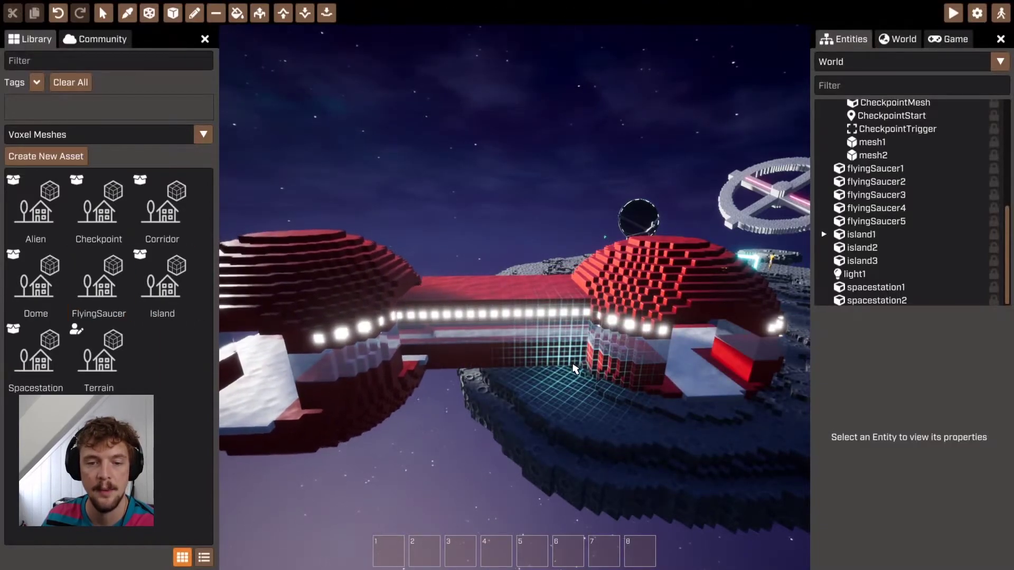
pyautogui.click(576, 364)
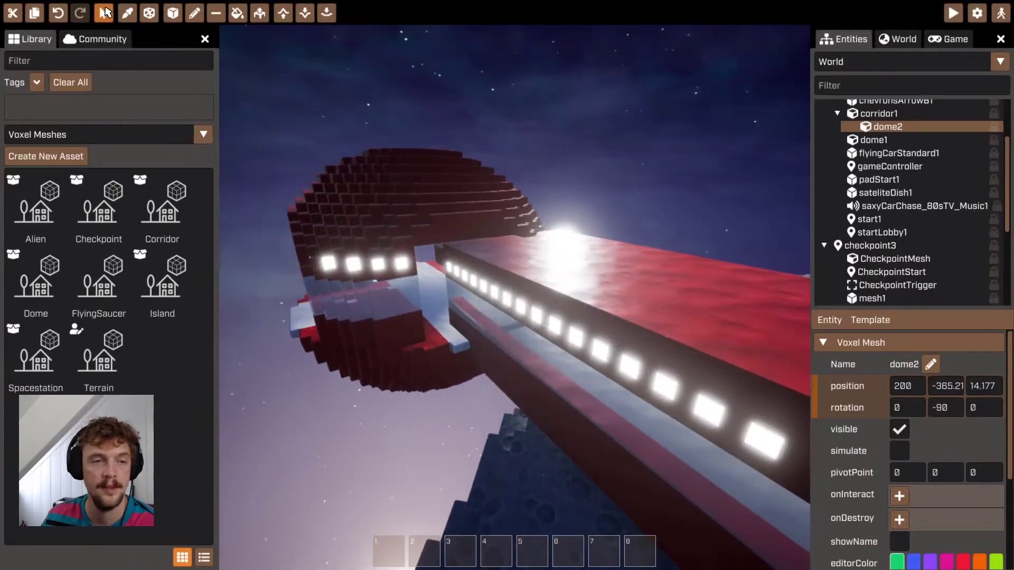
# Move the new dome sideways to an X position of about 22.063, in line with the corridor
pyautogui.press('s')
pyautogui.moveTo(445, 292); pyautogui.dragTo(547, 338, button='right')
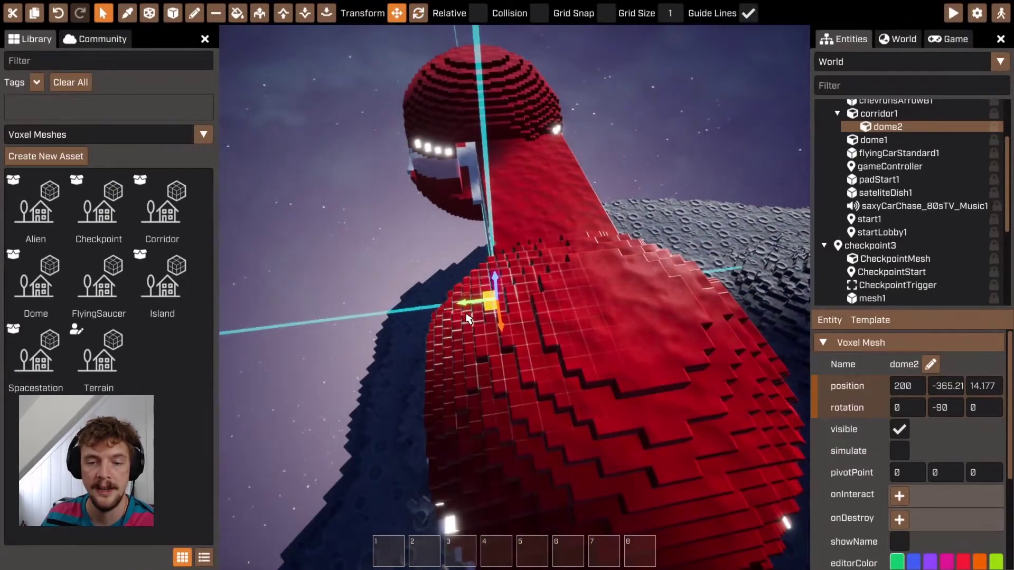
pyautogui.moveTo(469, 309); pyautogui.dragTo(511, 305)
pyautogui.press('a')
pyautogui.moveTo(510, 305); pyautogui.dragTo(381, 296, button='right')
pyautogui.press('w')
pyautogui.press('g')
pyautogui.press('d')
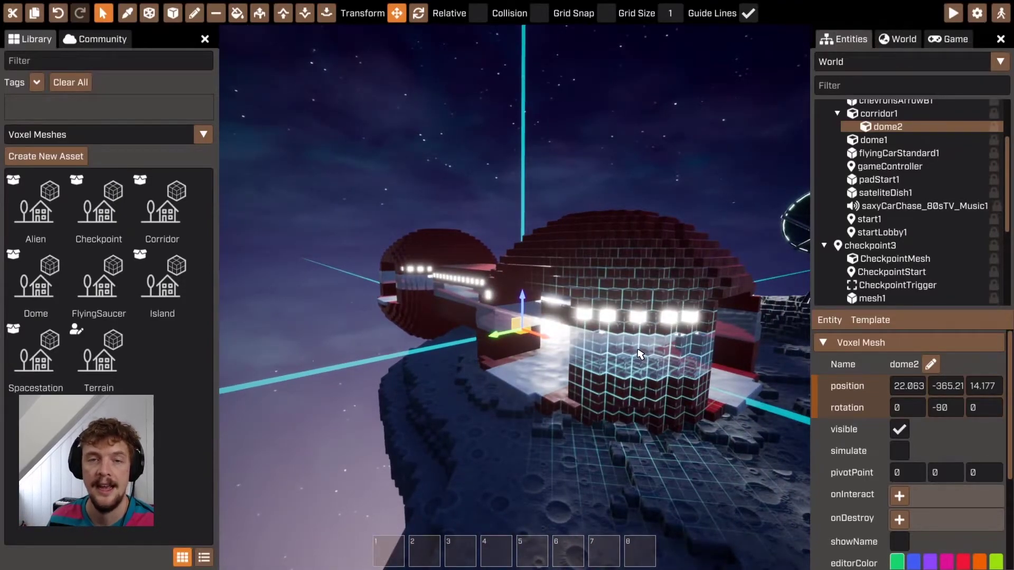
# Place an Alien voxel mesh on the cratered surface of the main island with a -45 rotation
pyautogui.moveTo(595, 330); pyautogui.dragTo(850, 325, button='right')
pyautogui.press('w')
pyautogui.press('w')
pyautogui.moveTo(515, 298); pyautogui.dragTo(470, 295, button='right')
pyautogui.moveTo(541, 325); pyautogui.dragTo(515, 296, button='right')
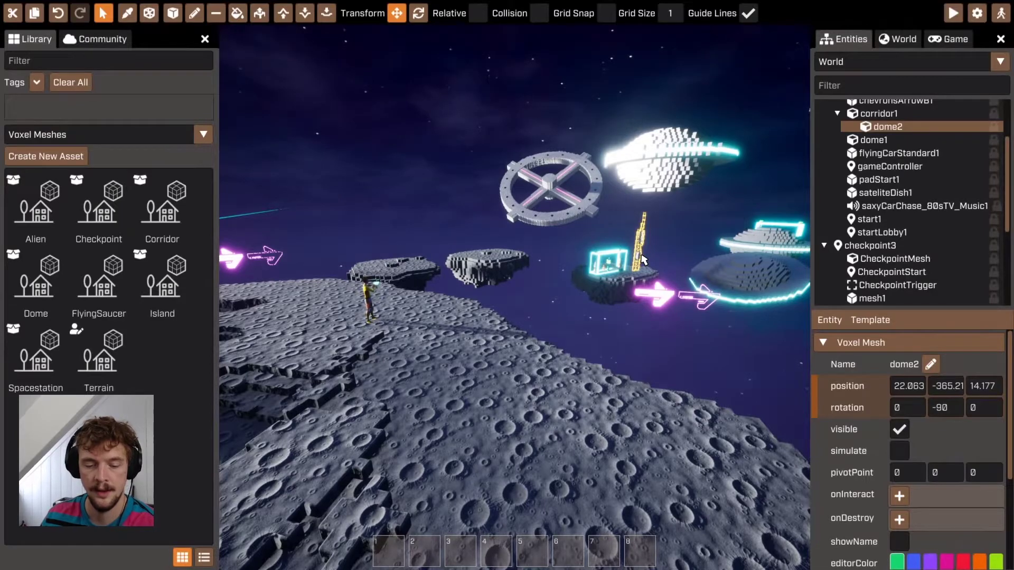
pyautogui.moveTo(591, 327)
pyautogui.mouseDown(button='right')
pyautogui.moveTo(417, 323)
pyautogui.moveTo(591, 326)
pyautogui.mouseUp(button='right')
pyautogui.press('w')
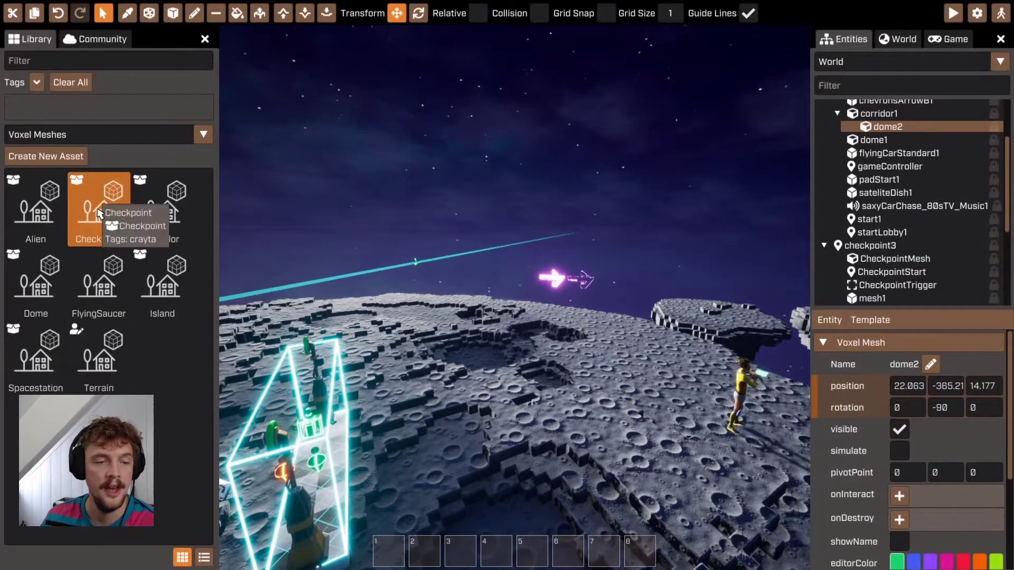
pyautogui.click(42, 222)
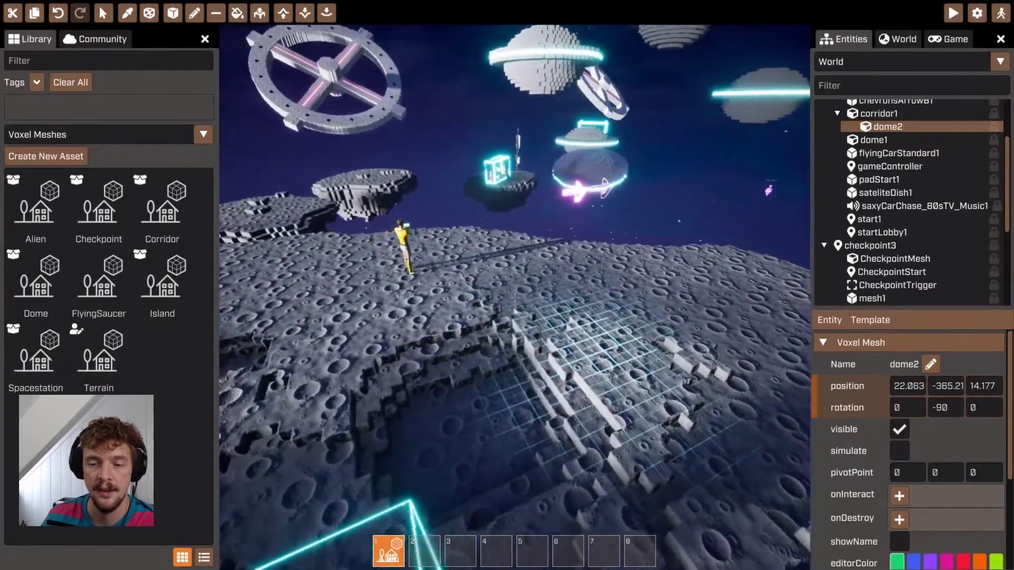
pyautogui.moveTo(515, 299); pyautogui.dragTo(533, 299, button='right')
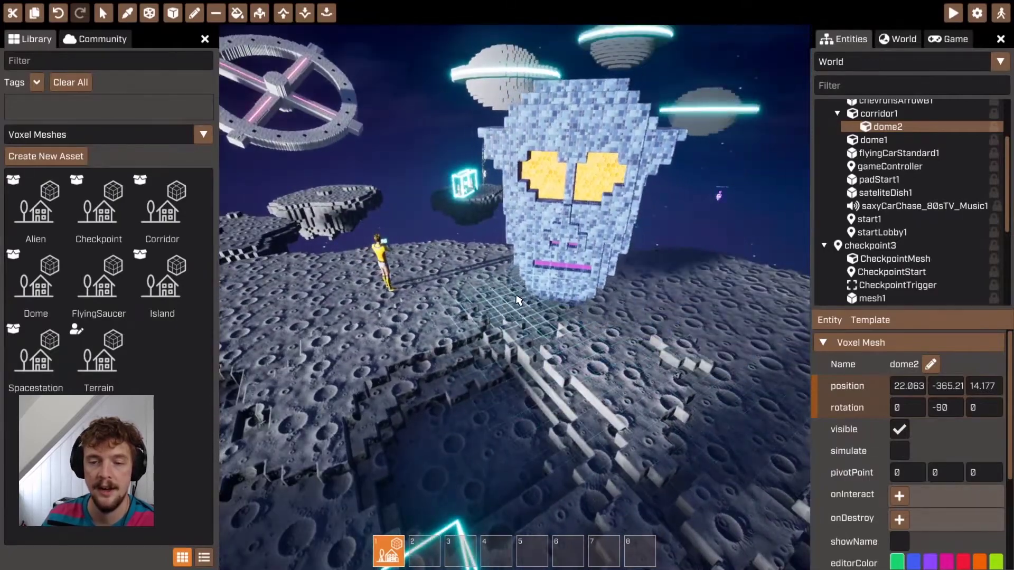
pyautogui.press('d')
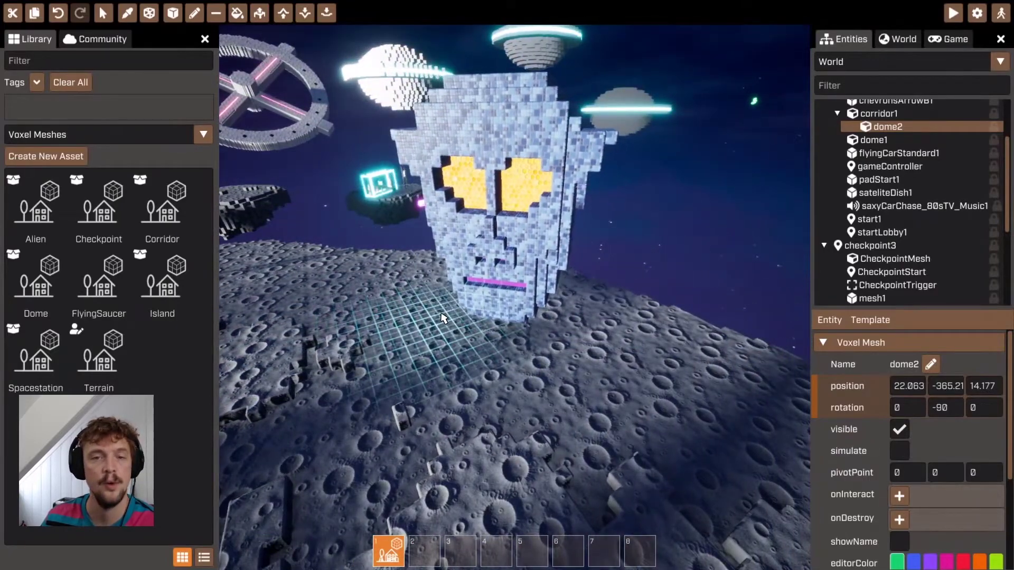
pyautogui.click(440, 320)
# Delete the alien head from the main island
pyautogui.moveTo(673, 342); pyautogui.dragTo(636, 334, button='right')
pyautogui.press('d')
pyautogui.press('Escape')
pyautogui.press('d')
pyautogui.moveTo(739, 332)
pyautogui.mouseDown(button='right')
pyautogui.moveTo(681, 334)
pyautogui.moveTo(658, 288)
pyautogui.moveTo(728, 356)
pyautogui.moveTo(721, 327)
pyautogui.mouseUp(button='right')
pyautogui.press('a')
pyautogui.press('s')
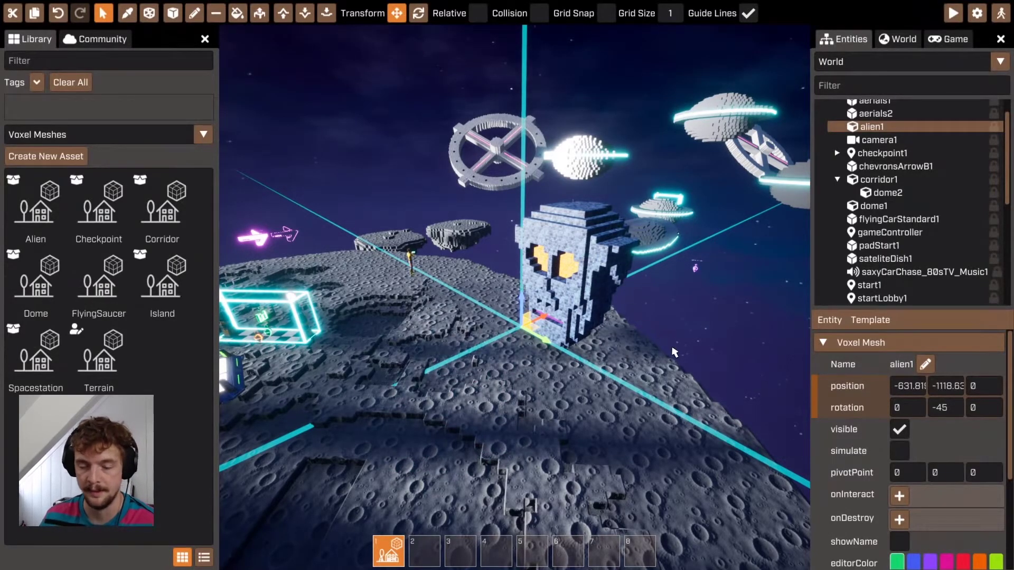
pyautogui.press('Delete')
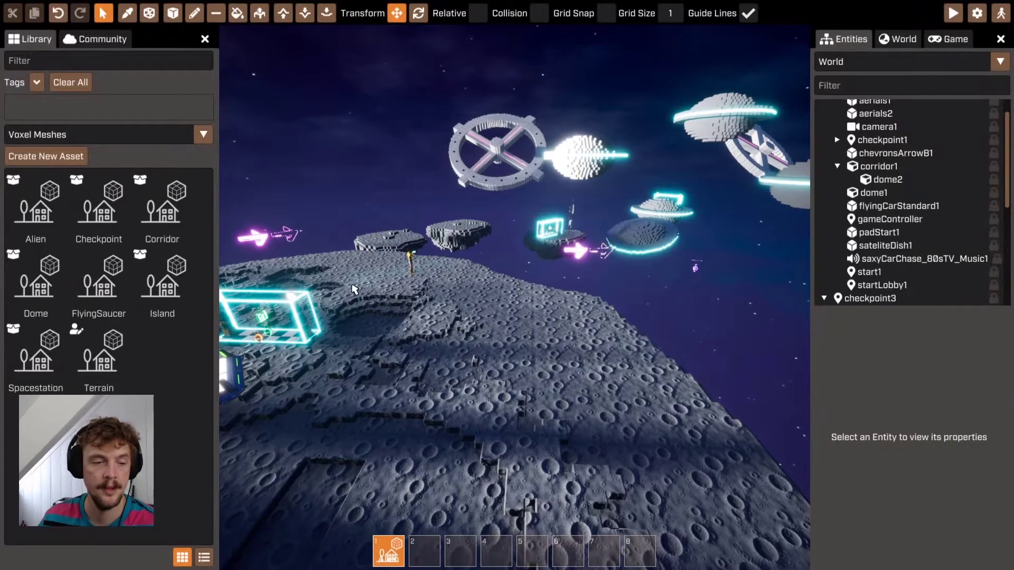
# Examine the layout of islands, saucers, space stations and checkpoints from the edge of the main island
pyautogui.moveTo(472, 307); pyautogui.dragTo(465, 307, button='right')
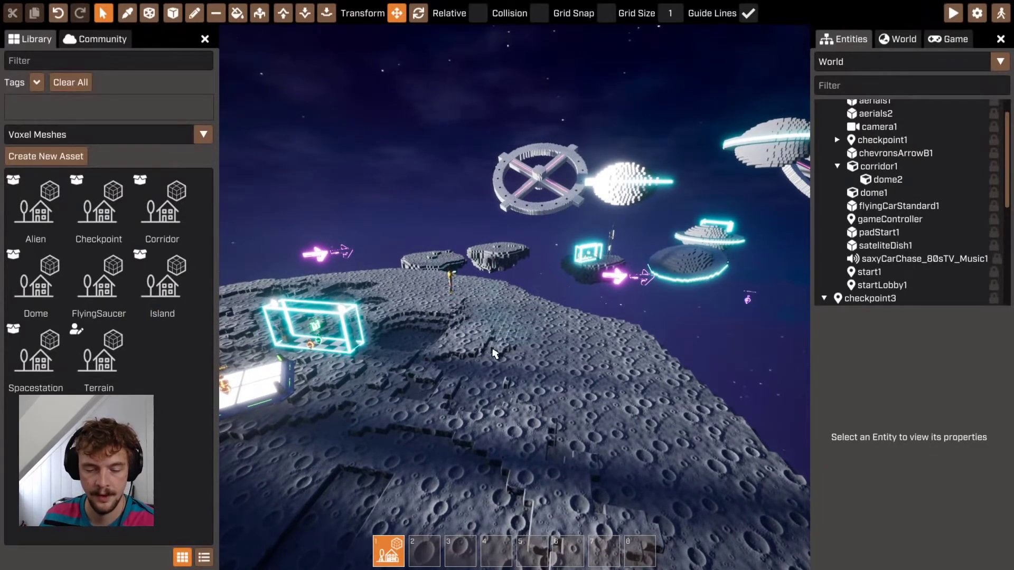
pyautogui.moveTo(484, 349); pyautogui.dragTo(476, 324, button='right')
pyautogui.hotkey('shift', 'w')
pyautogui.moveTo(515, 299); pyautogui.dragTo(561, 322, button='right')
pyautogui.hotkey('shift', 's')
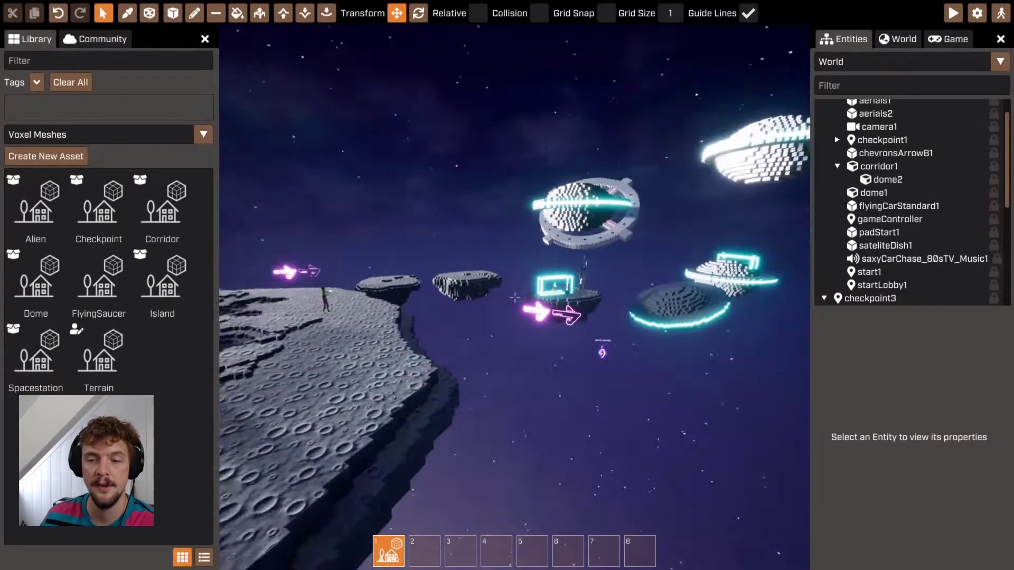
# Inspect the red domes and connecting corridor from close up and from across the island
pyautogui.moveTo(515, 299); pyautogui.dragTo(558, 410, button='right')
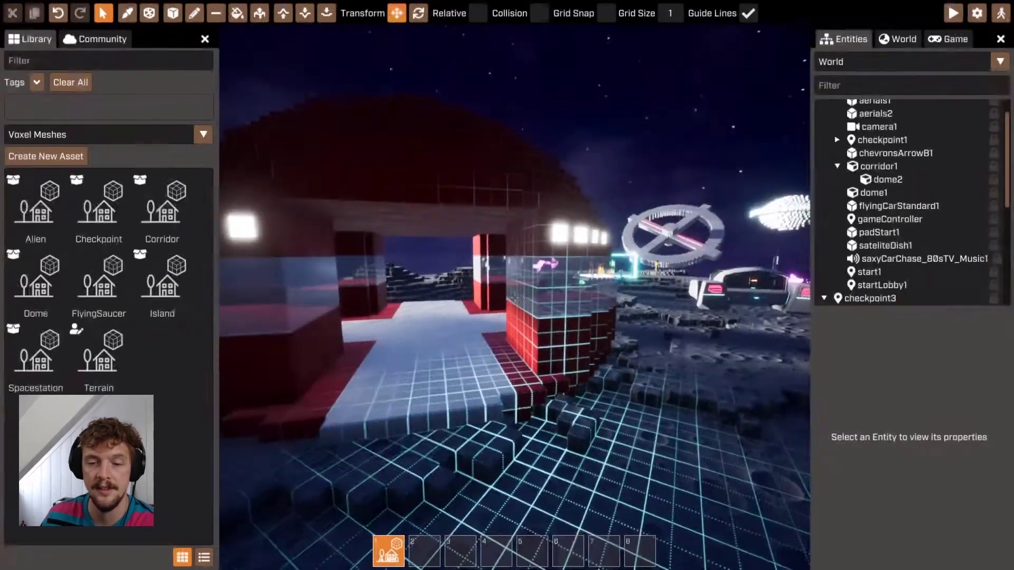
pyautogui.press('s')
pyautogui.moveTo(514, 298); pyautogui.dragTo(401, 243, button='right')
pyautogui.press('a')
pyautogui.moveTo(514, 298); pyautogui.dragTo(586, 312, button='right')
pyautogui.press('a')
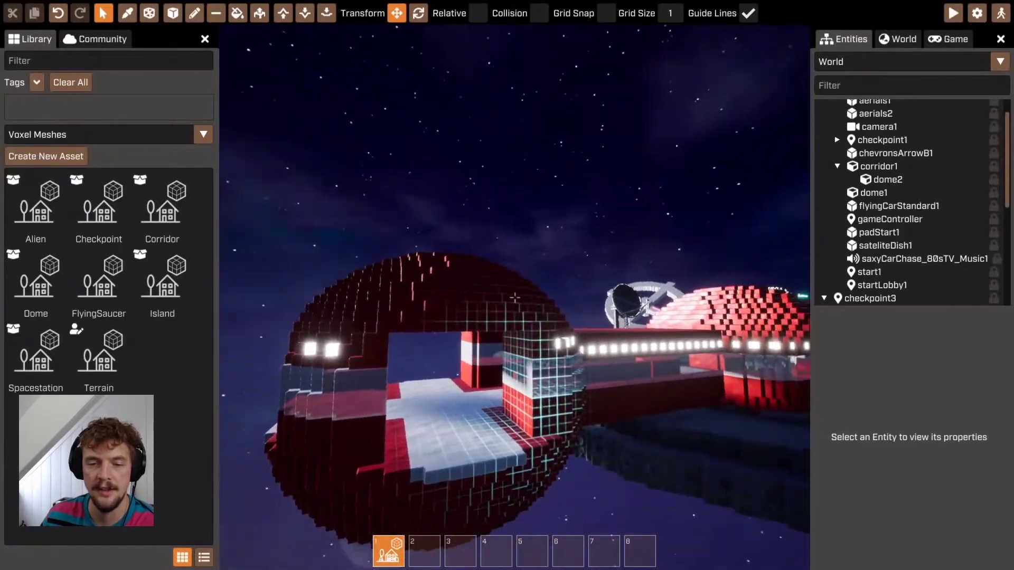
pyautogui.press('s')
pyautogui.moveTo(515, 298); pyautogui.dragTo(338, 380, button='right')
pyautogui.hotkey('shift', 'd')
pyautogui.press('w')
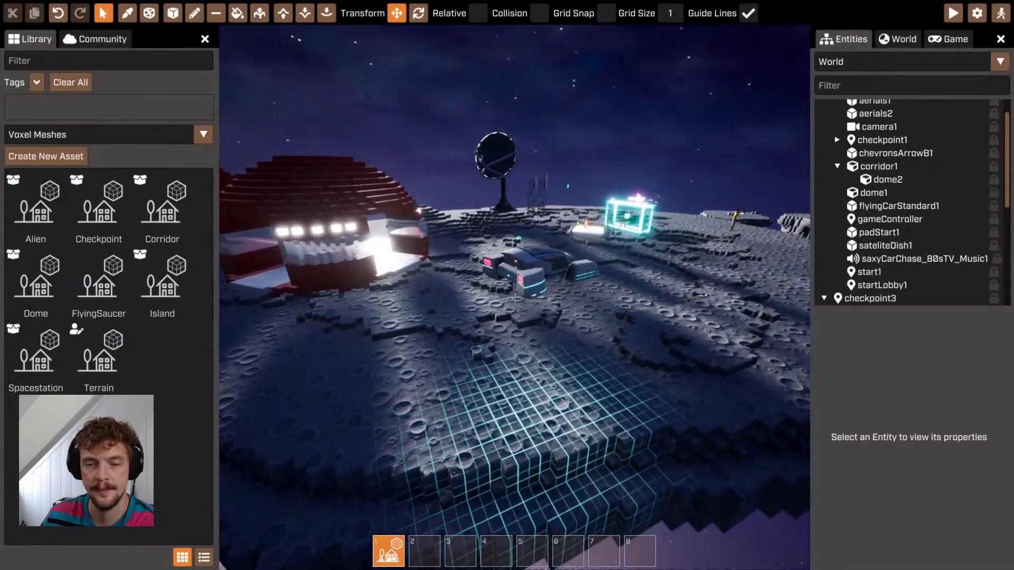
pyautogui.moveTo(514, 299); pyautogui.dragTo(454, 296, button='right')
pyautogui.press('d')
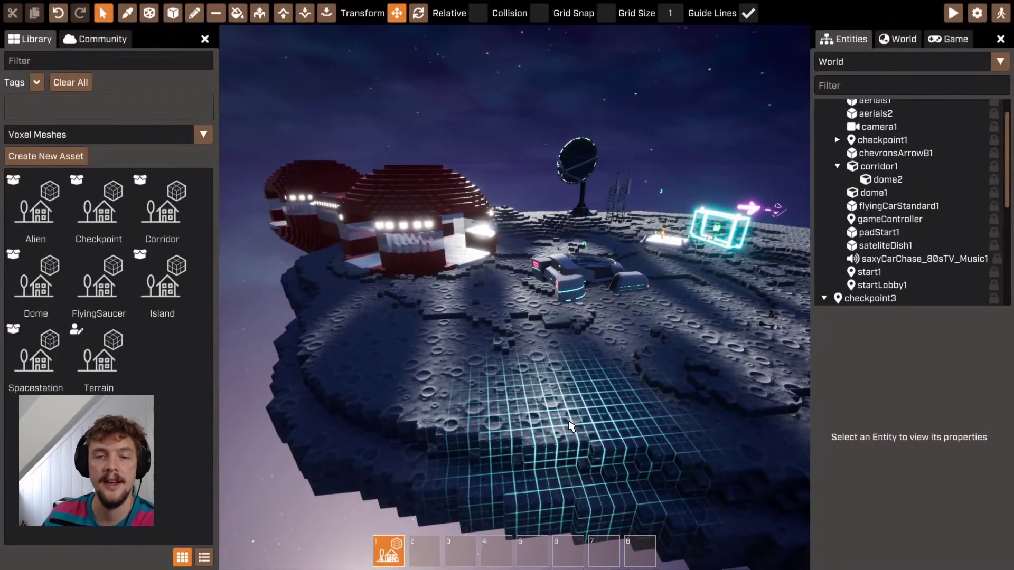